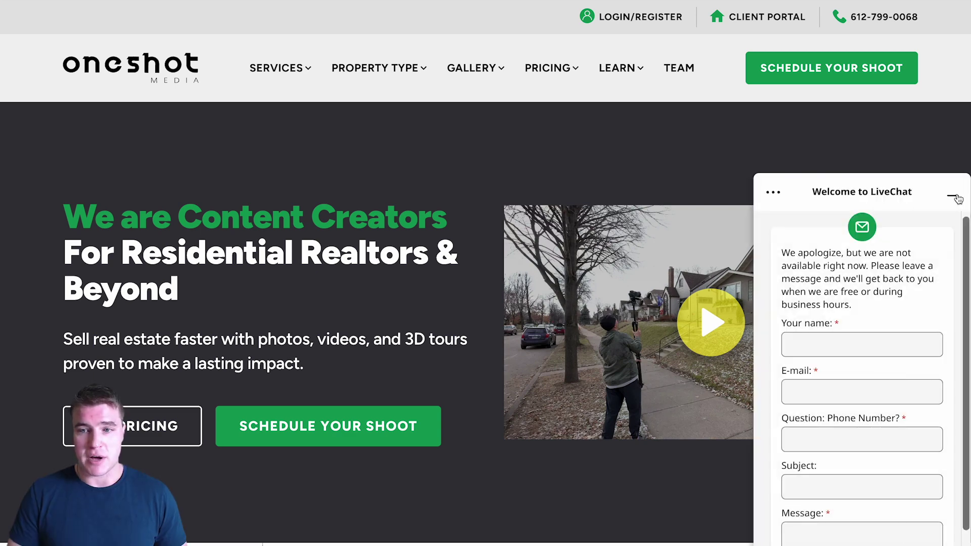
# Step: Minimize the example site's chat panel, then open the store's chat window and minimize it to a bubble
pyautogui.click(956, 194)
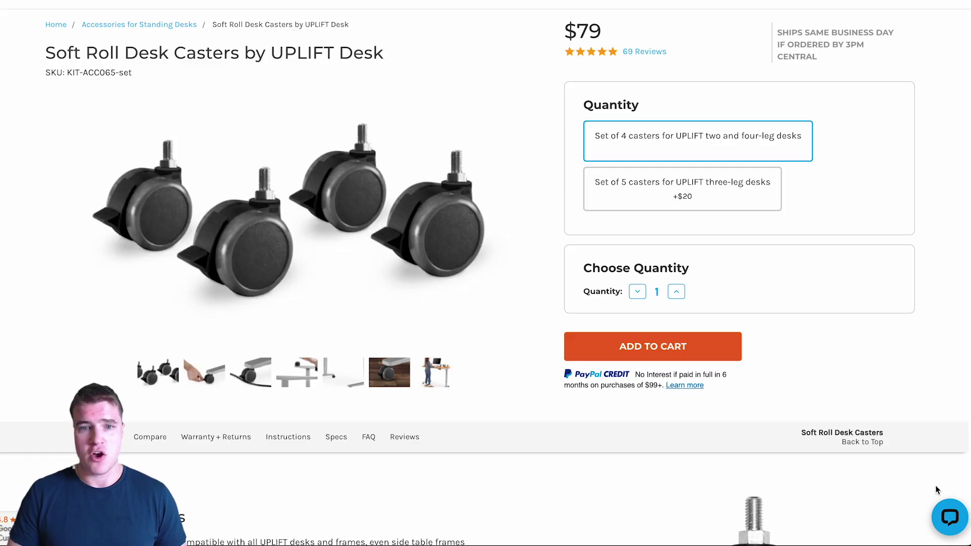
pyautogui.click(940, 529)
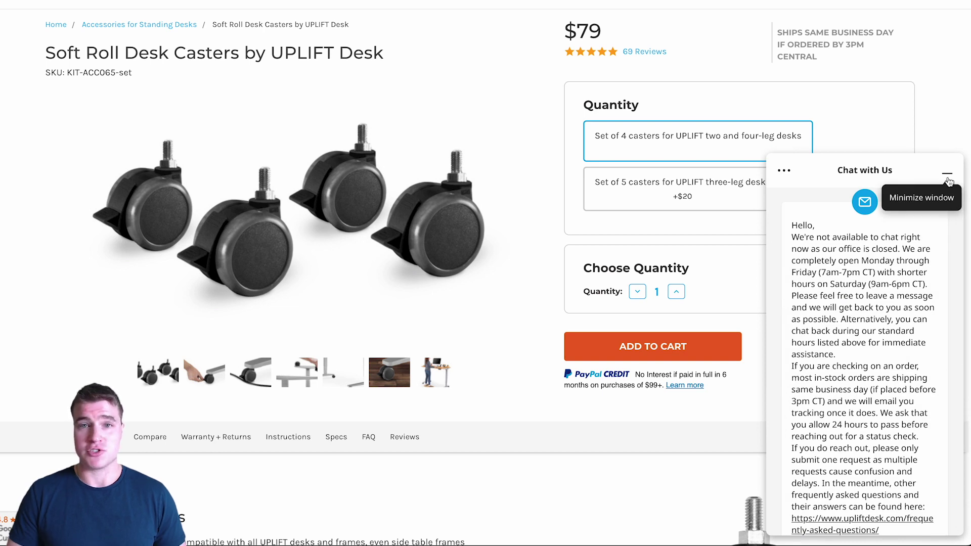
pyautogui.click(946, 175)
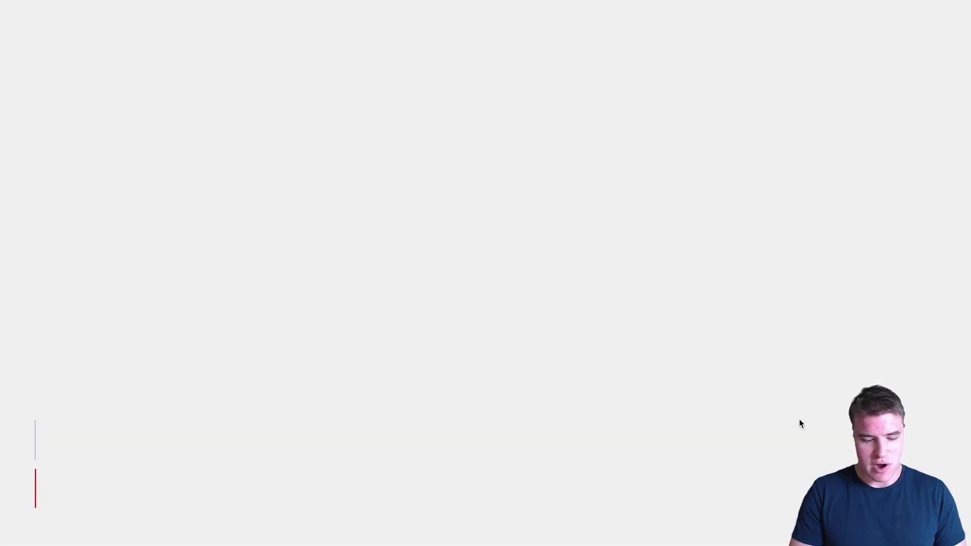
# Step: Load the LiveChat homepage, enter and correct the business e-mail, and start the free sign-up
pyautogui.write('eck.com/l')
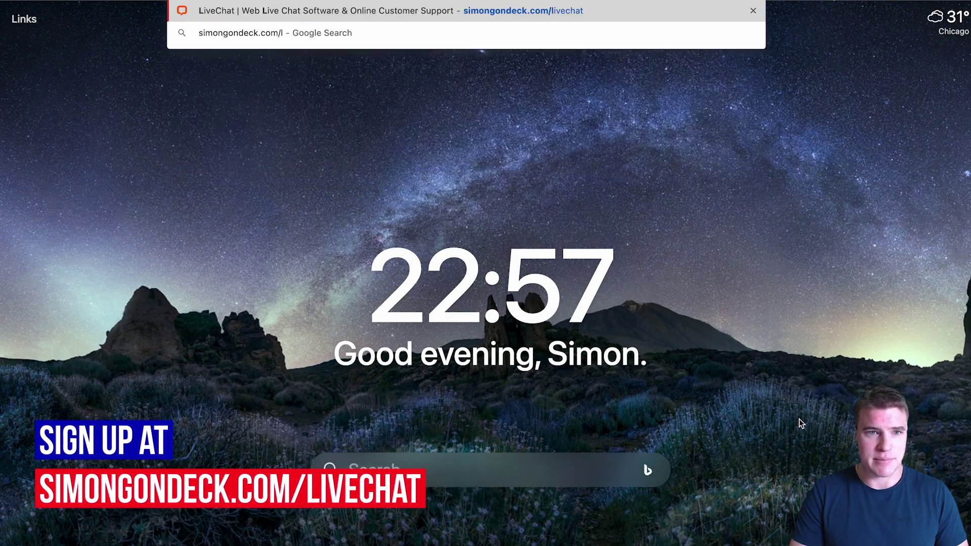
pyautogui.press('Return')
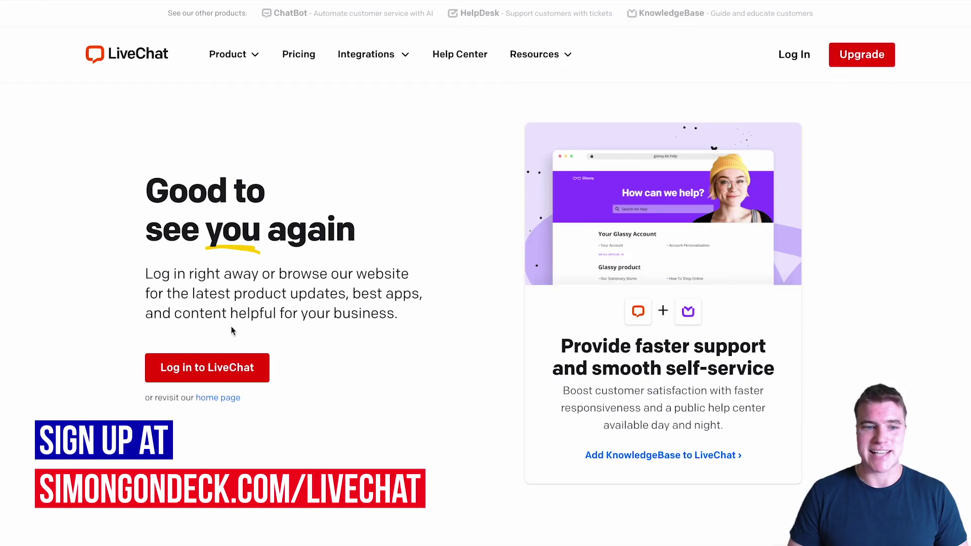
pyautogui.click(221, 401)
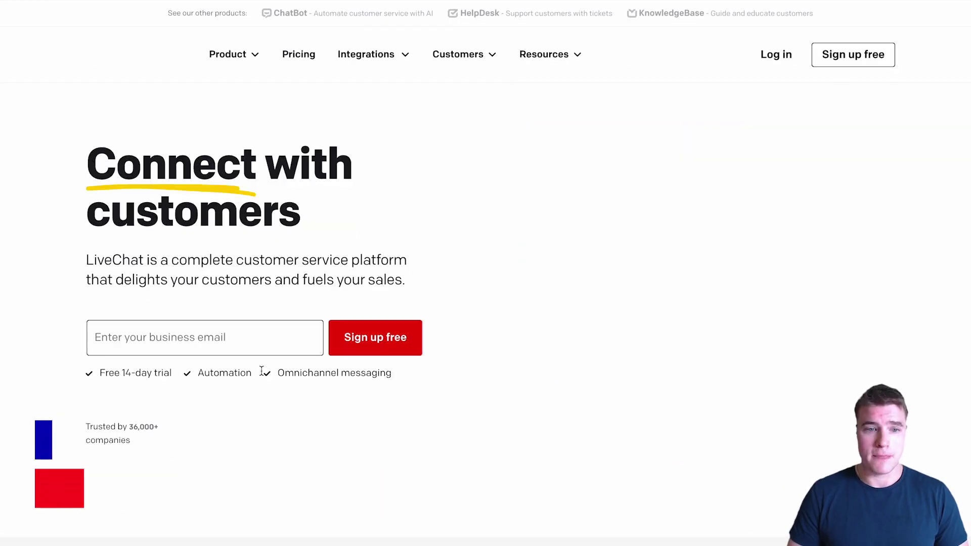
pyautogui.click(250, 348)
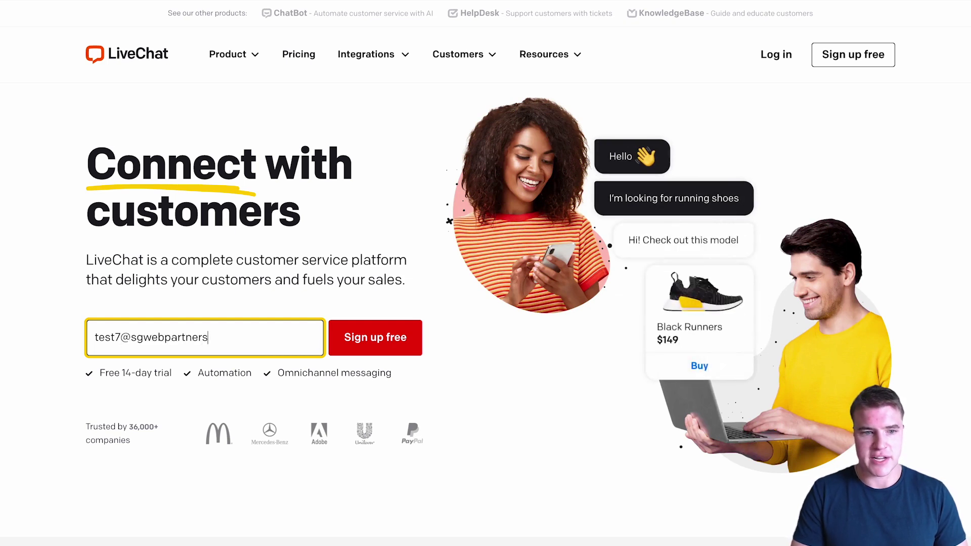
pyautogui.click(208, 338)
pyautogui.press('BackSpace')
pyautogui.press('BackSpace')
pyautogui.press('BackSpace')
pyautogui.press('BackSpace')
pyautogui.press('BackSpace')
pyautogui.press('BackSpace')
pyautogui.press('BackSpace')
pyautogui.press('BackSpace')
pyautogui.press('BackSpace')
pyautogui.press('BackSpace')
pyautogui.press('BackSpace')
pyautogui.press('BackSpace')
pyautogui.press('BackSpace')
pyautogui.click(394, 344)
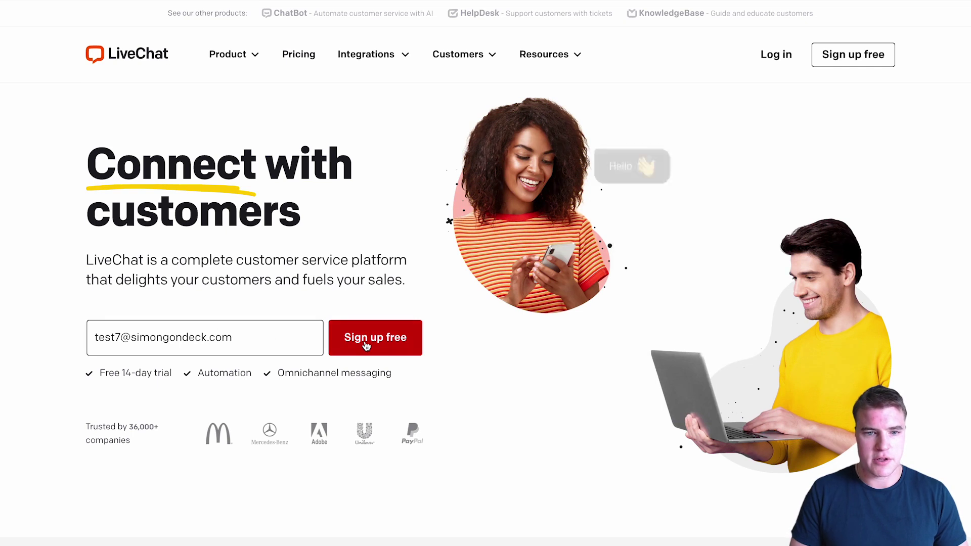
# Step: Fill in the full name, password and company website charliescoffeeco.com on the sign-up form
pyautogui.write('Test Test')
pyautogui.press('Tab')
pyautogui.write('************')
pyautogui.press('Tab')
pyautogui.write('charliescoffeeco.com')
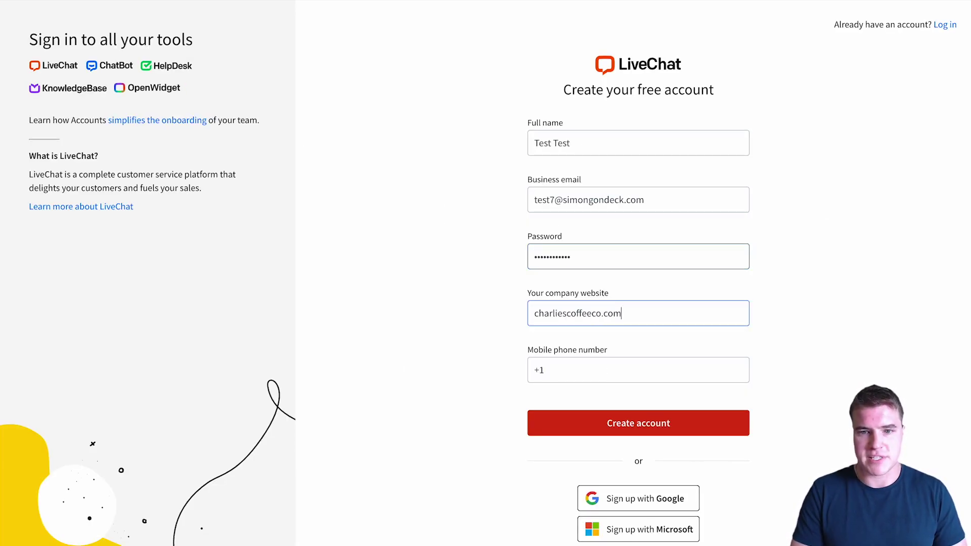
pyautogui.click(620, 370)
# Step: Enter the mobile phone number and create the LiveChat account
pyautogui.write('55')
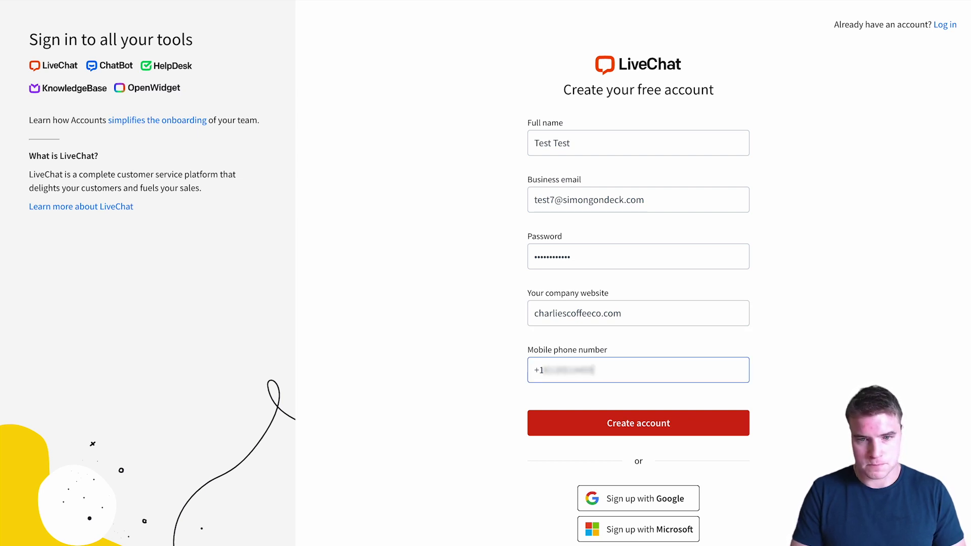
pyautogui.click(606, 427)
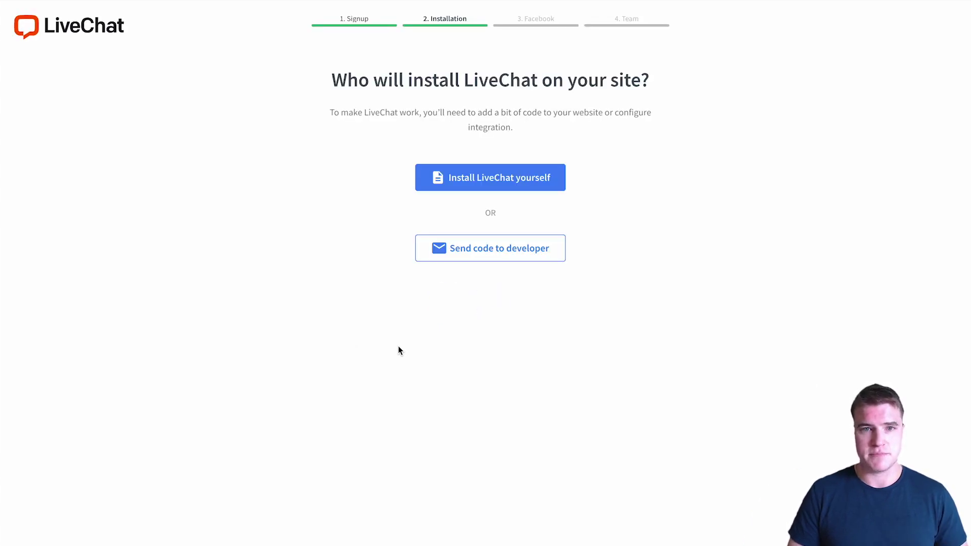
# Step: Choose to install LiveChat yourself and copy the installation code
pyautogui.click(483, 181)
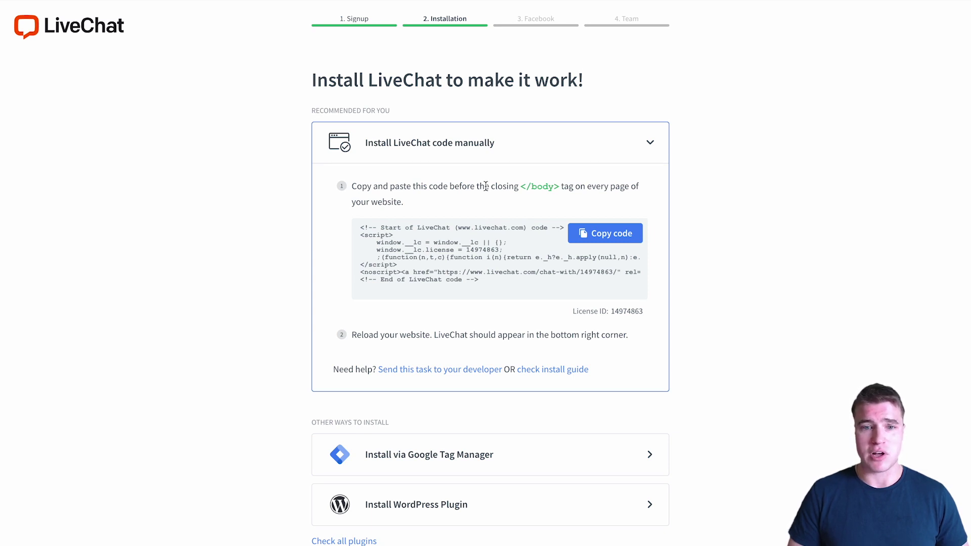
pyautogui.click(598, 239)
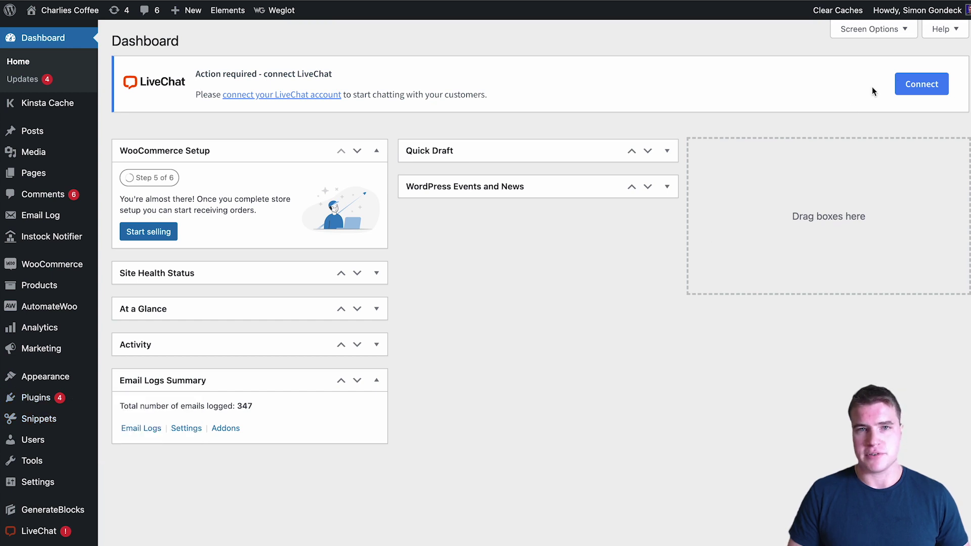
# Step: Connect the WordPress LiveChat plugin by logging in to the LiveChat account
pyautogui.click(921, 84)
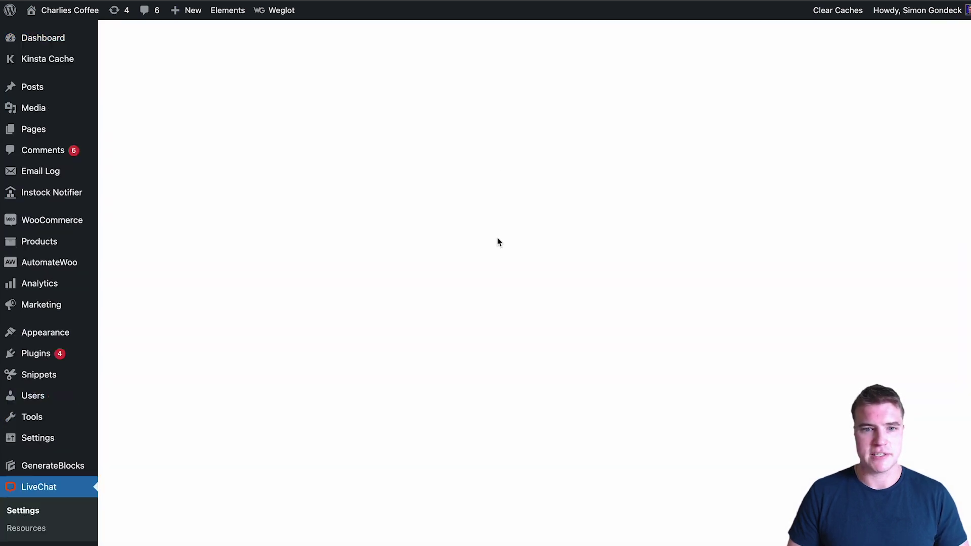
pyautogui.click(479, 356)
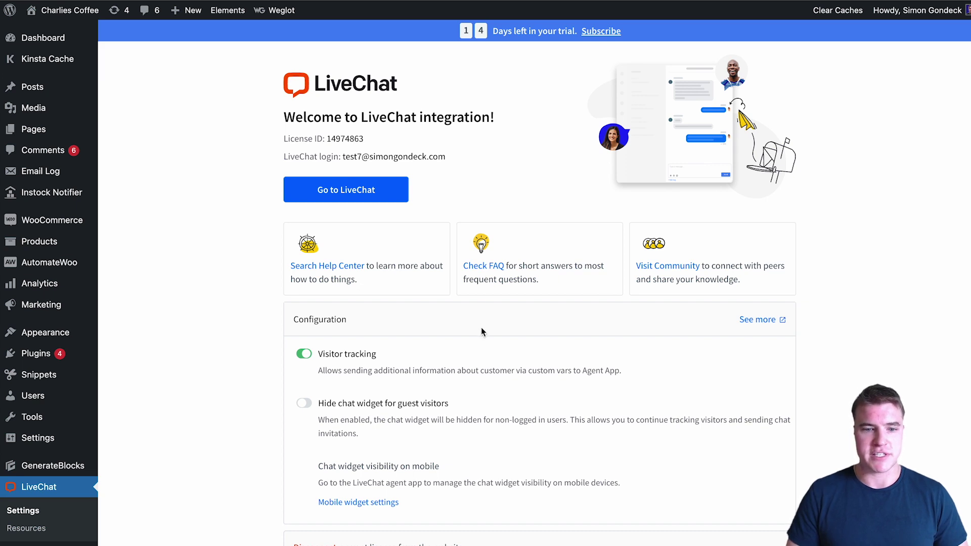
pyautogui.moveTo(77, 24)
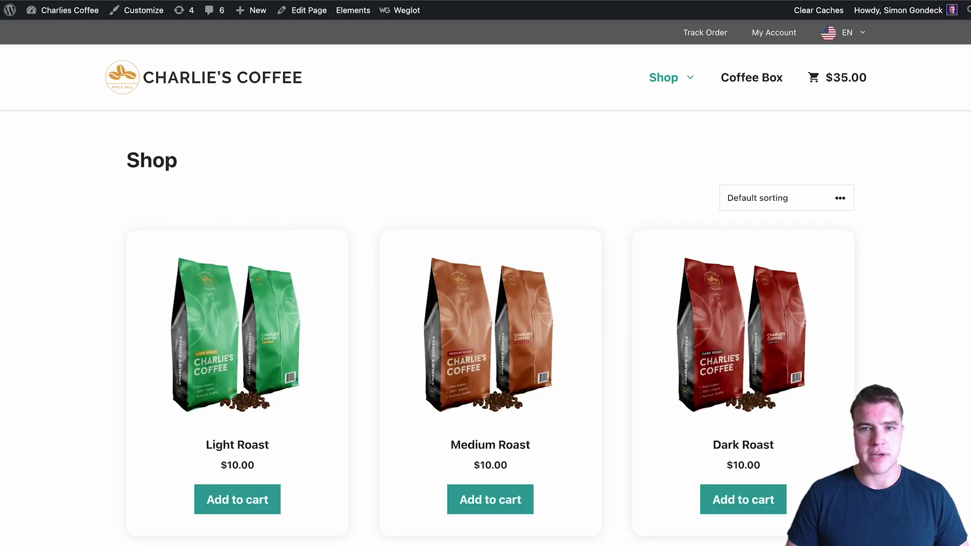
# Step: Test the chat widget on the Charlie's Coffee shop page and check the agent app's Chats view
pyautogui.scroll(-2, 262, 544)
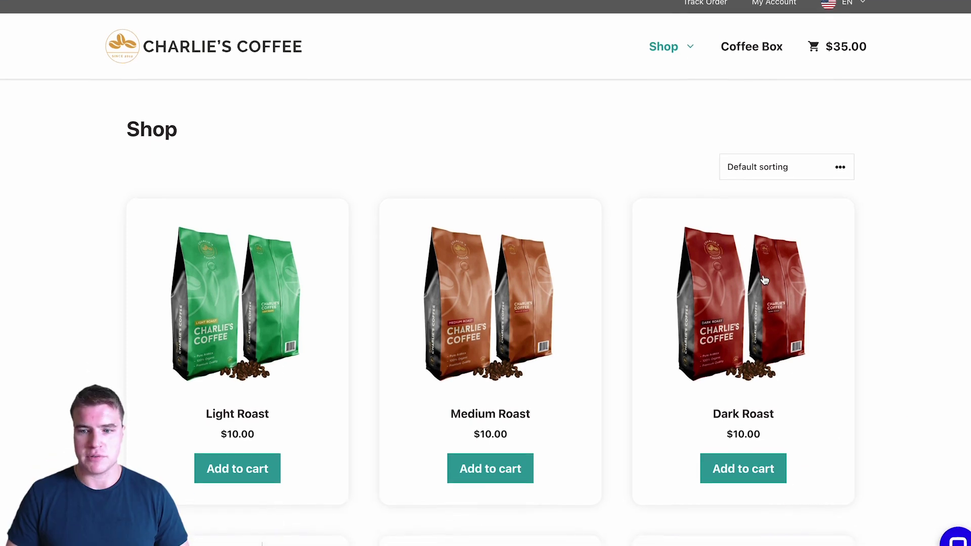
pyautogui.click(952, 531)
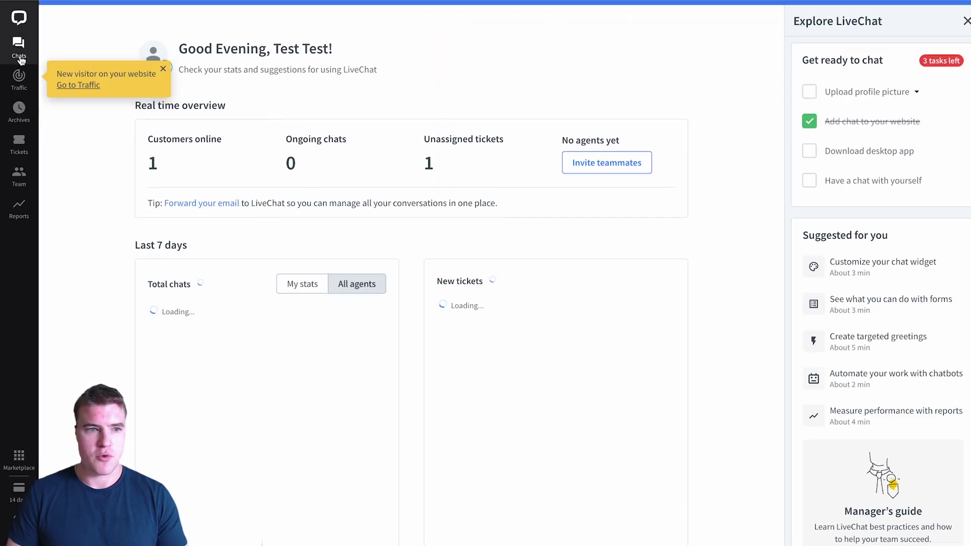
pyautogui.click(19, 51)
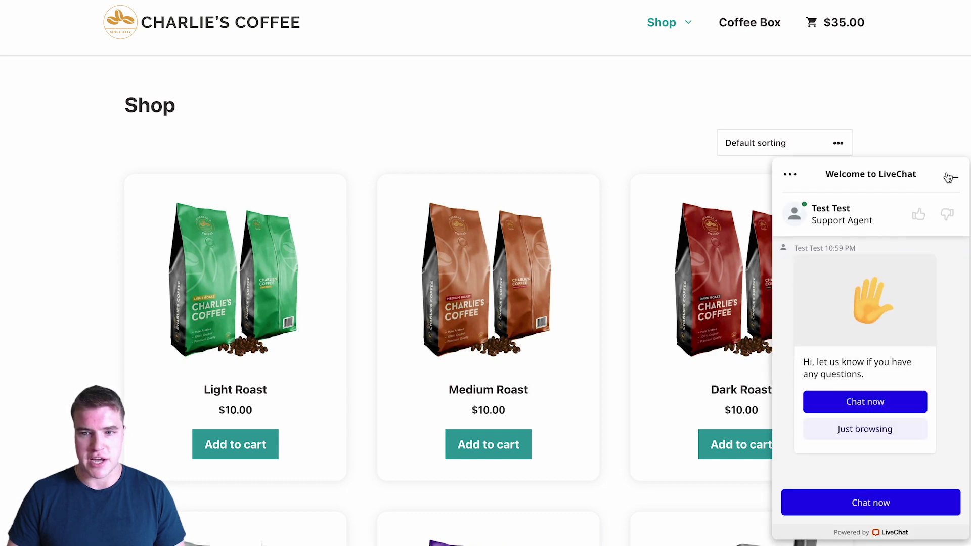
pyautogui.click(950, 177)
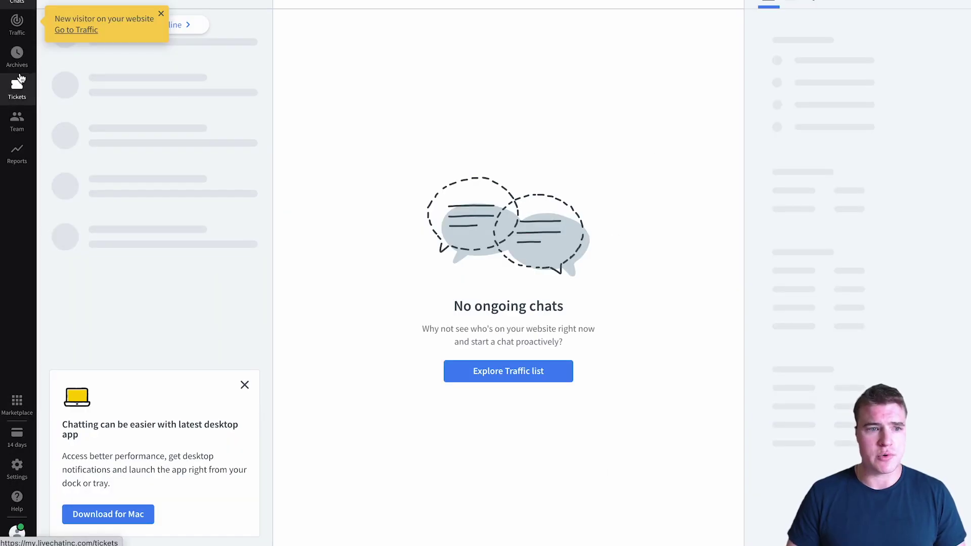
pyautogui.click(26, 464)
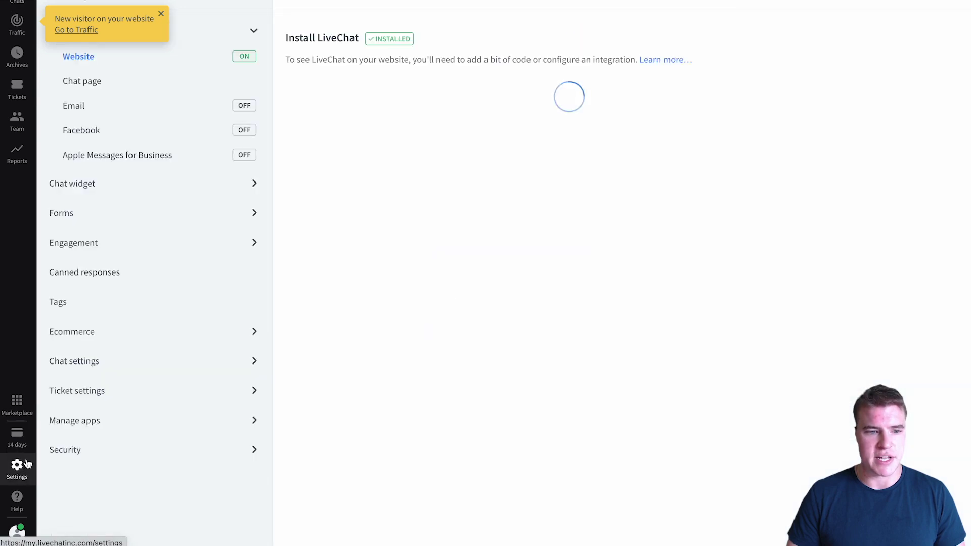
# Step: Open the chat widget Customization settings and preview the widget on charliescoffeeco.com
pyautogui.click(177, 189)
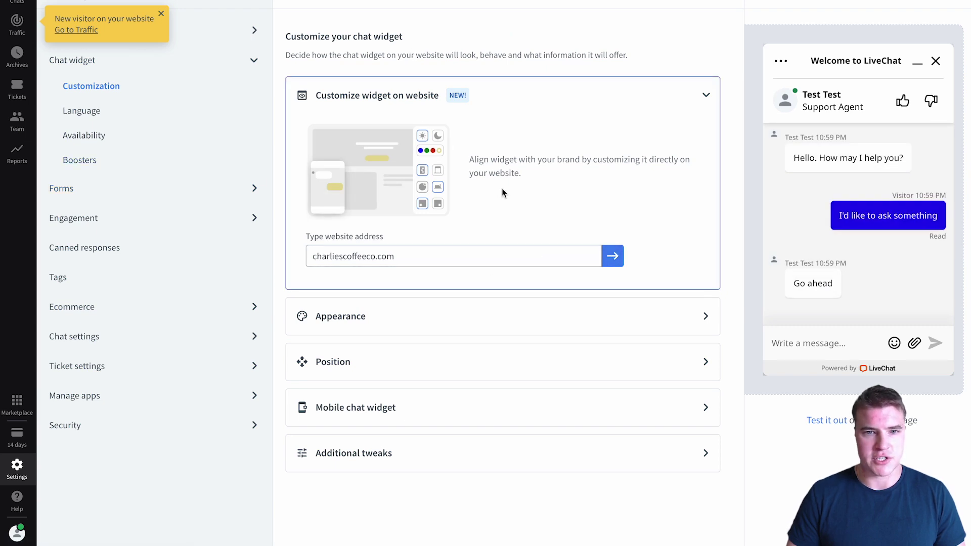
pyautogui.click(610, 259)
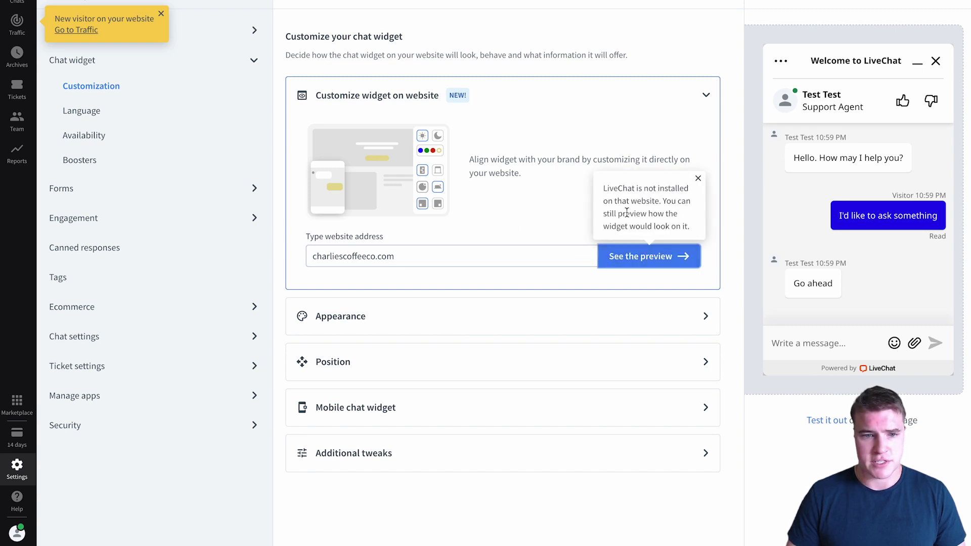
pyautogui.click(618, 267)
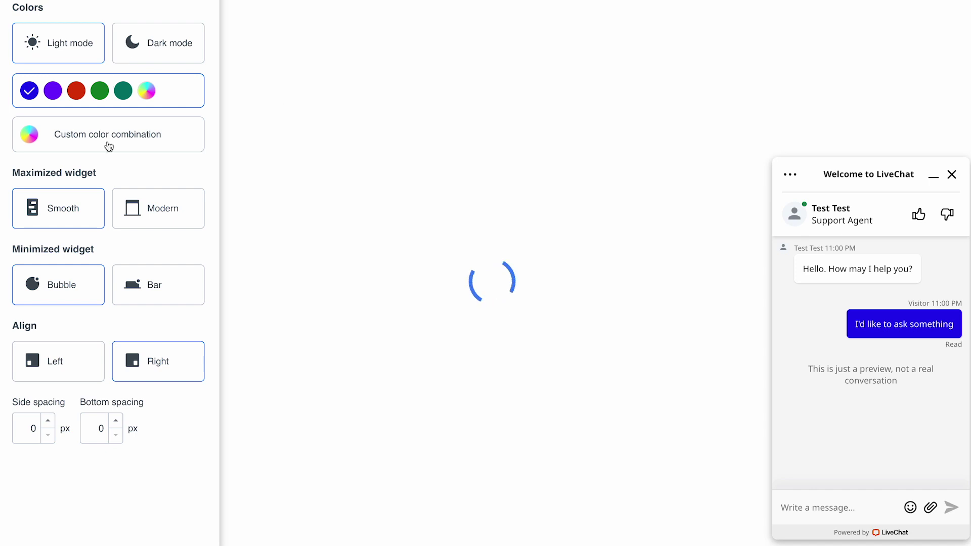
# Step: Keep the smooth maximized style, bubble when minimized, and right alignment after trying the alternatives
pyautogui.click(140, 218)
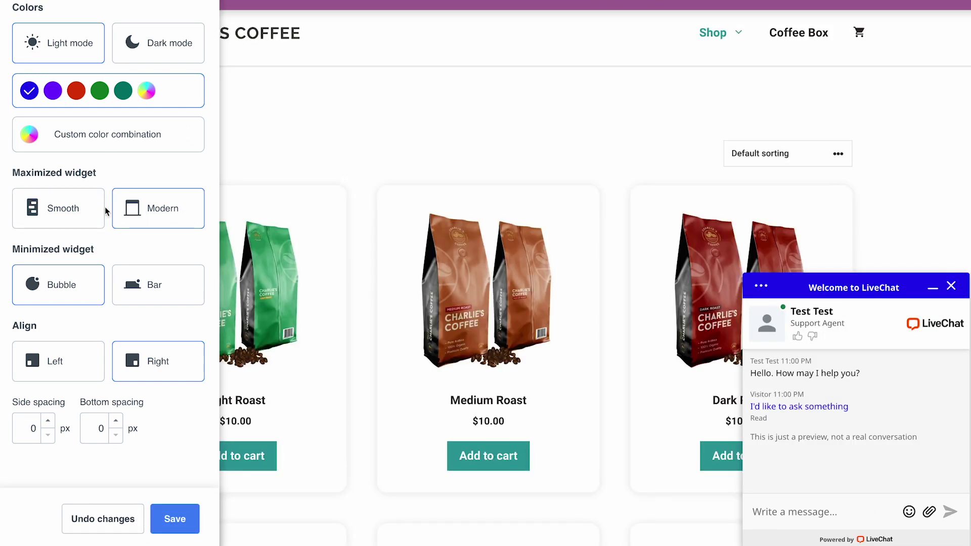
pyautogui.click(56, 211)
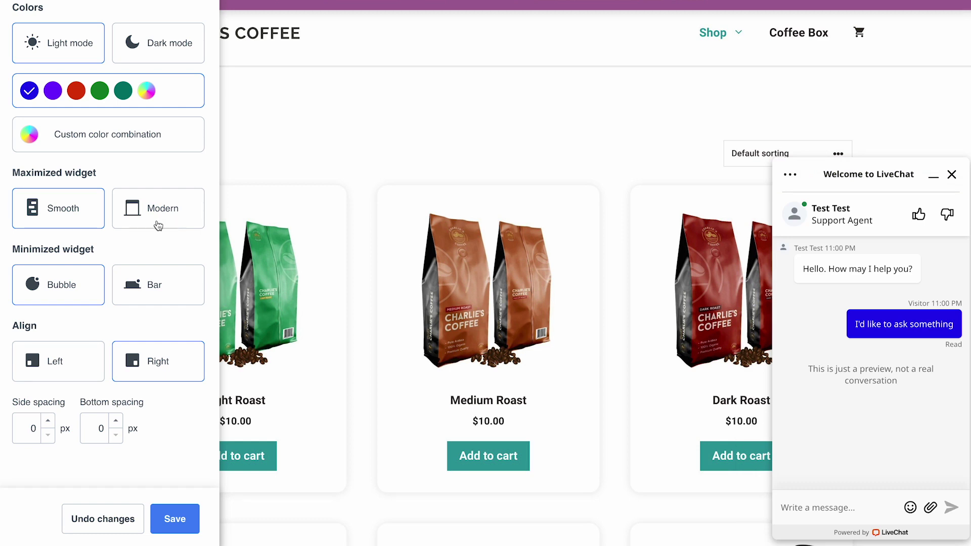
pyautogui.click(146, 287)
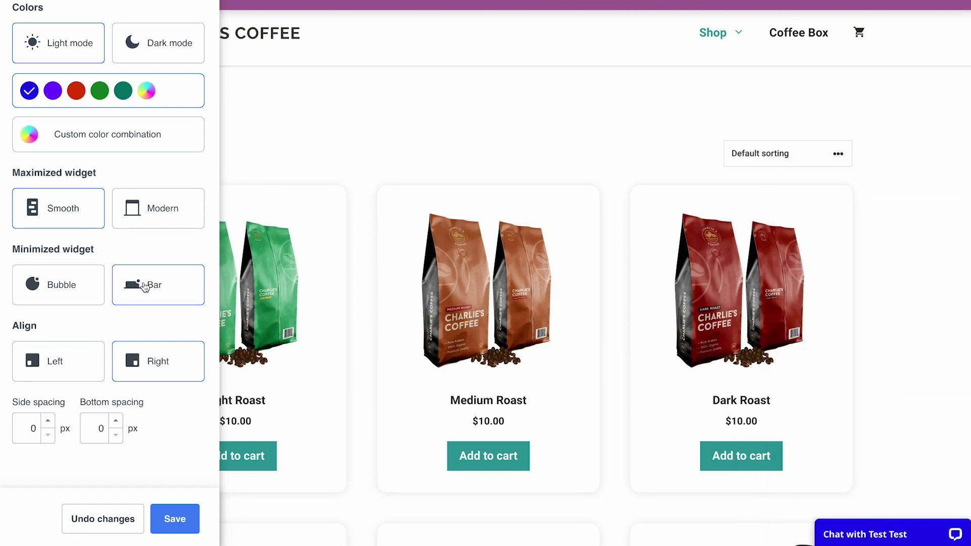
pyautogui.click(87, 295)
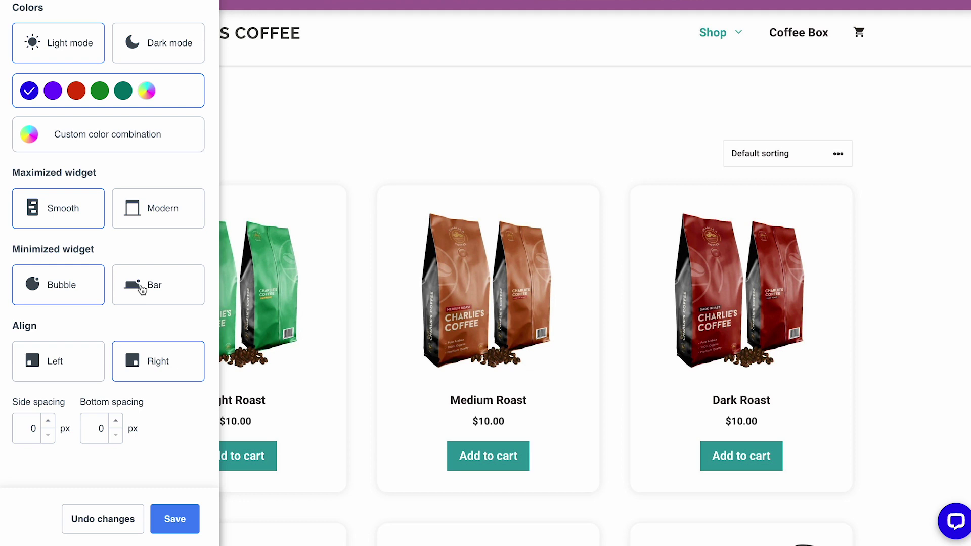
pyautogui.click(92, 364)
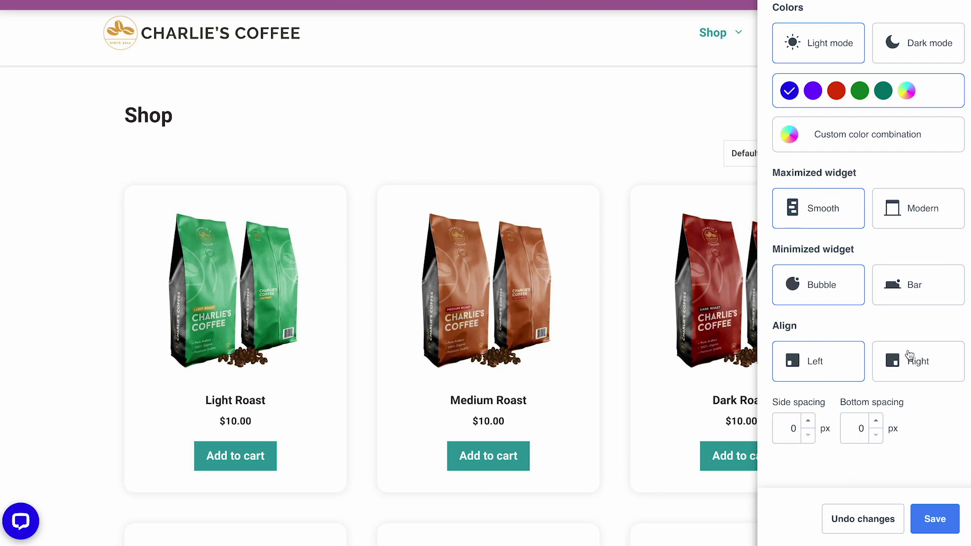
pyautogui.click(910, 355)
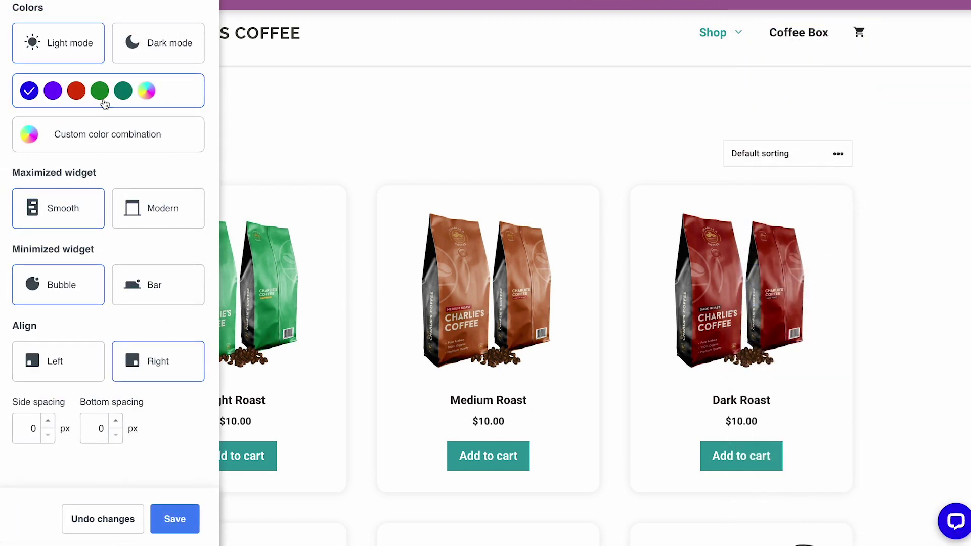
# Step: Set the widget colour to teal and save the customization
pyautogui.click(123, 92)
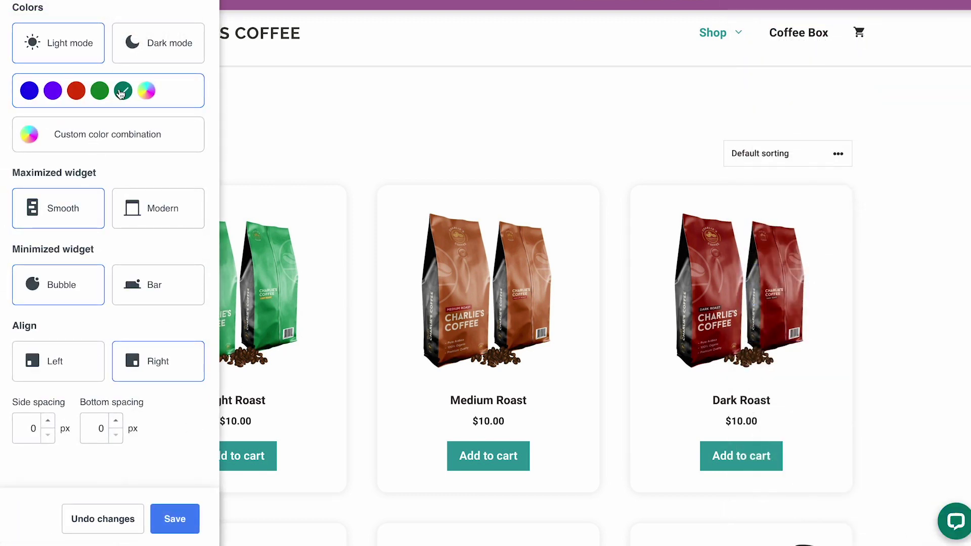
pyautogui.click(53, 92)
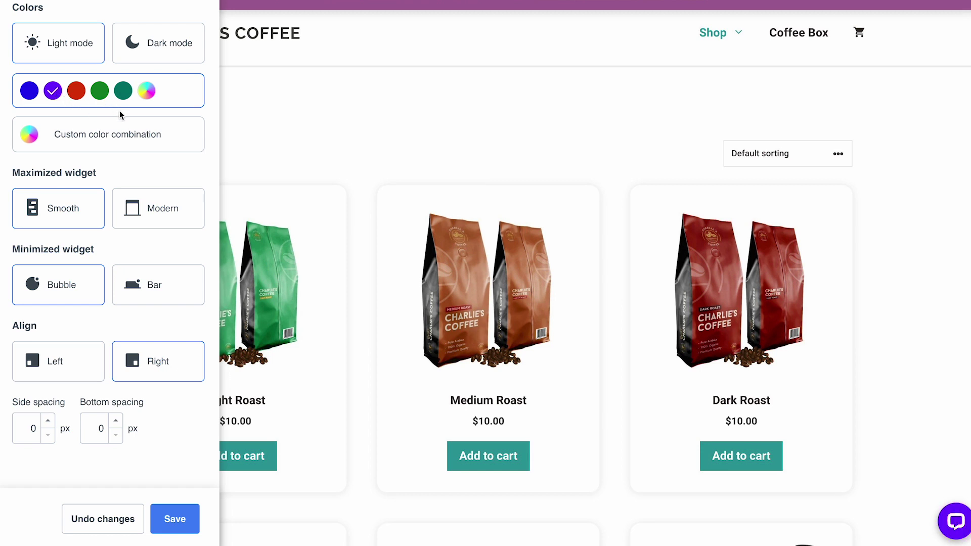
pyautogui.click(123, 93)
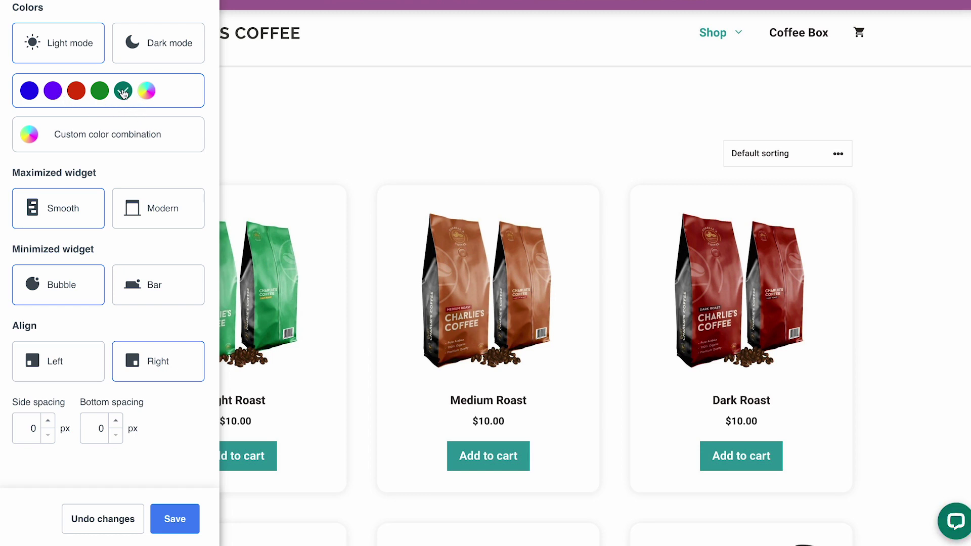
pyautogui.click(145, 95)
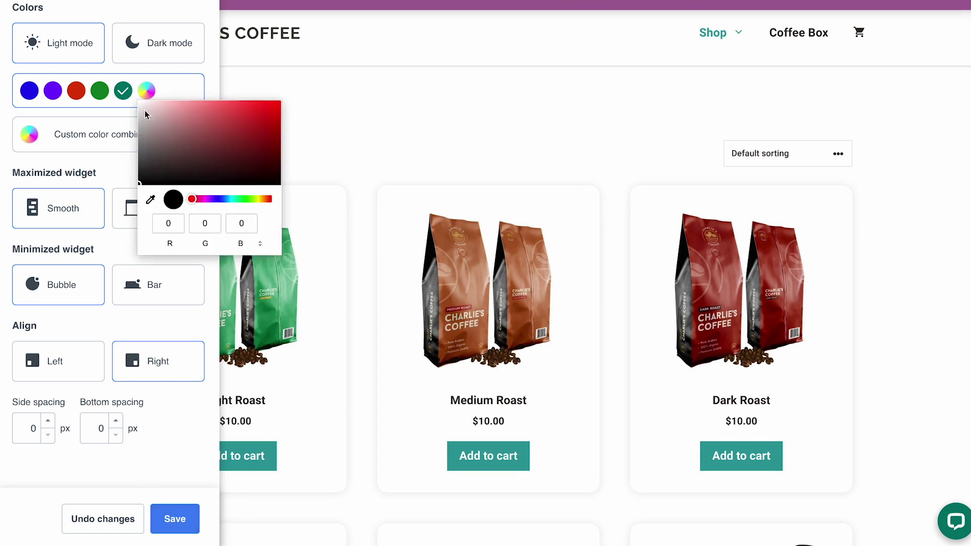
pyautogui.click(175, 521)
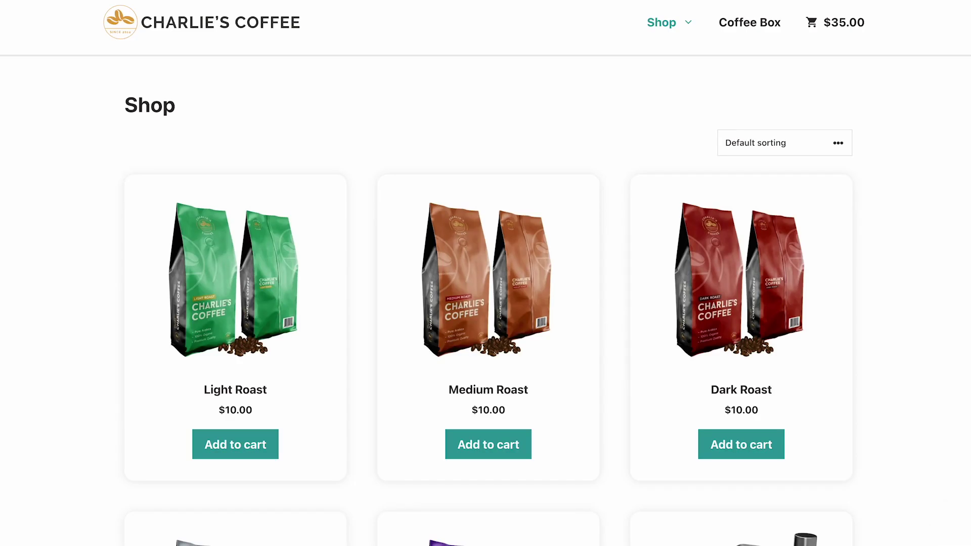
# Step: In a private window, check the shop's teal chat bubble and its pre-chat form
pyautogui.hotkey('ctrl', 'shift', 'n')
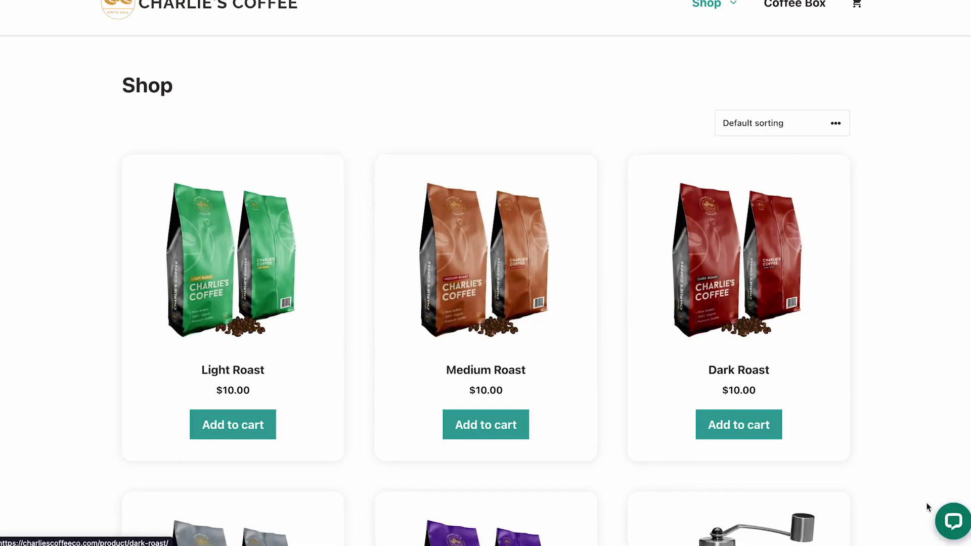
pyautogui.click(948, 521)
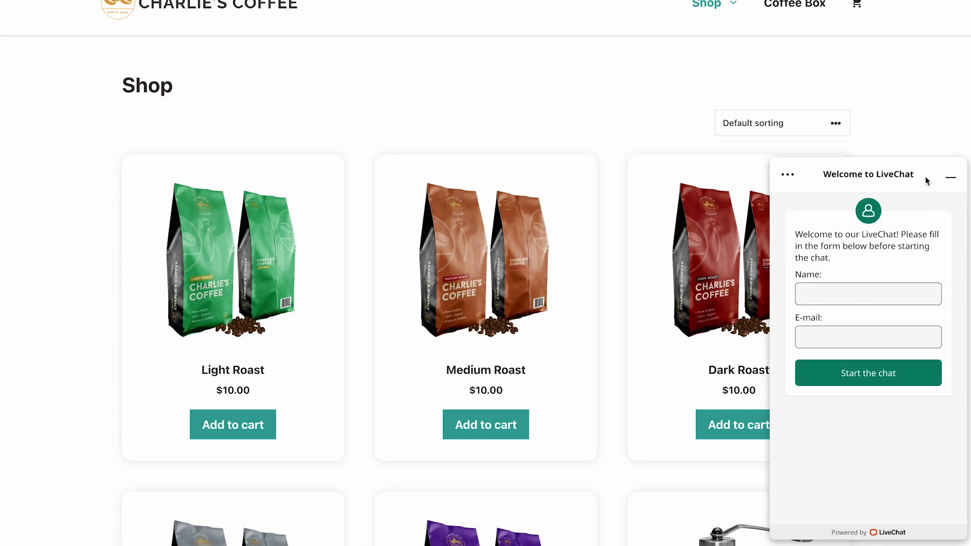
pyautogui.click(951, 178)
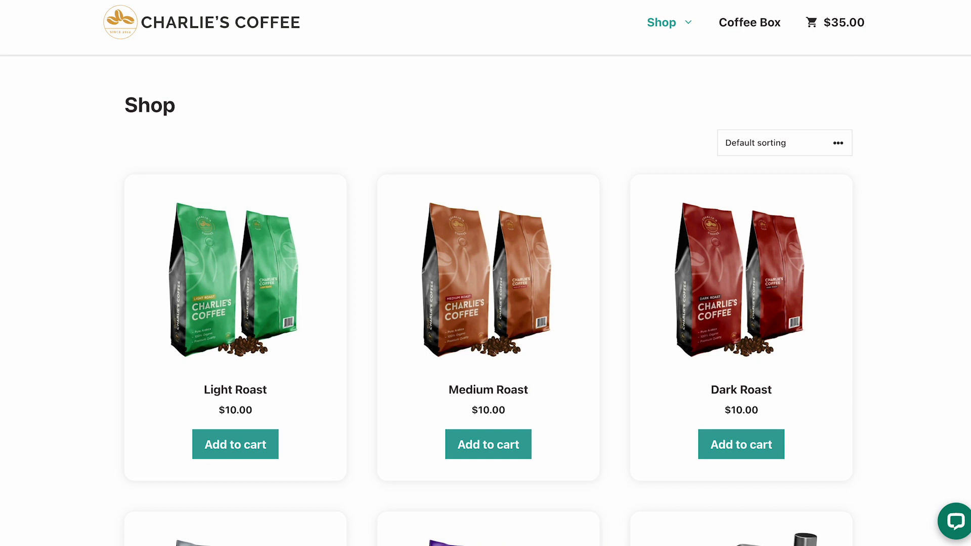
pyautogui.click(741, 24)
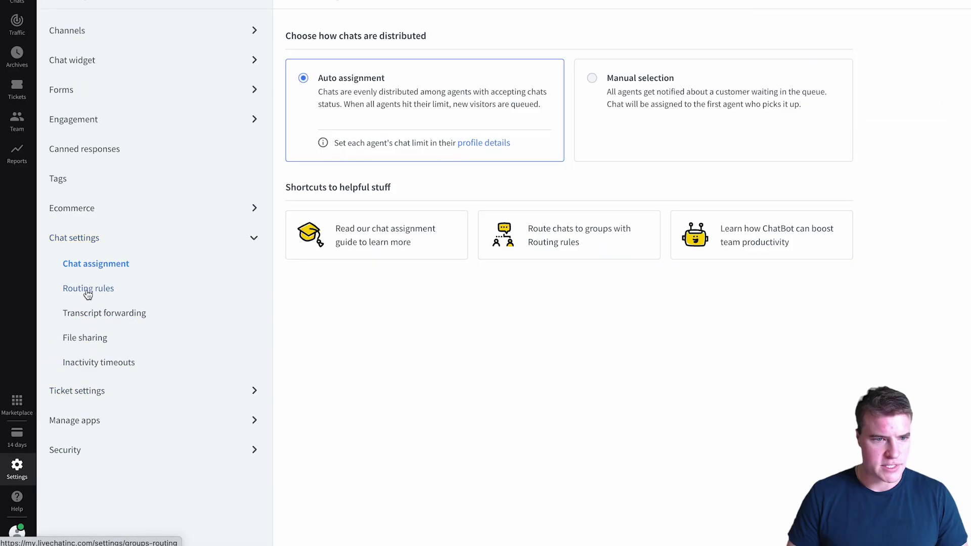
# Step: Add routing rule 'New rule' turning chat off for URLs containing /my-account
pyautogui.click(87, 288)
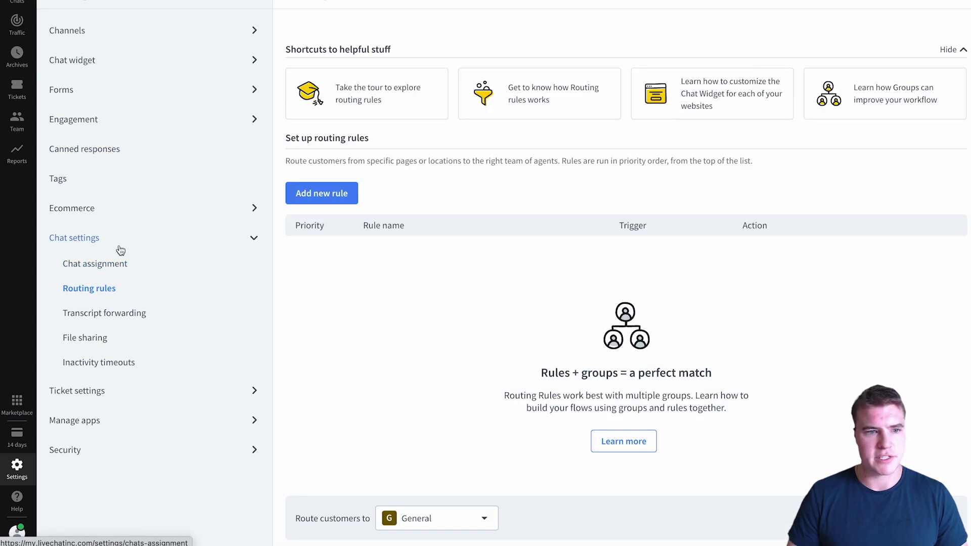
pyautogui.click(347, 200)
pyautogui.click(299, 130)
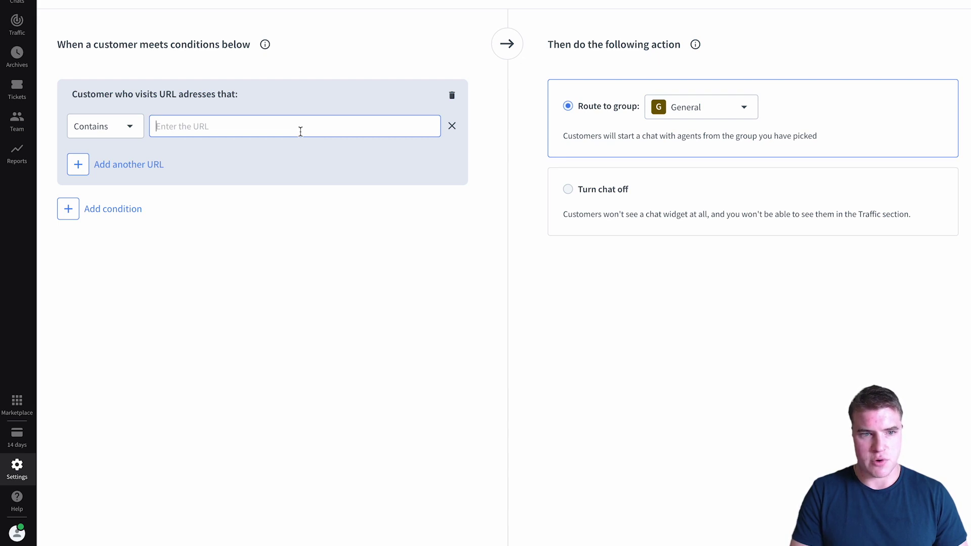
pyautogui.write('/m')
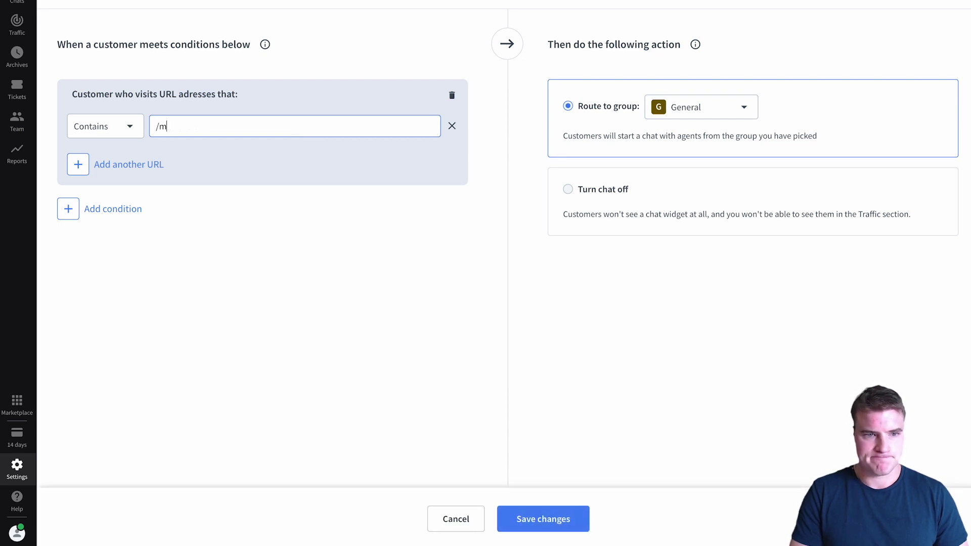
pyautogui.write('y-account')
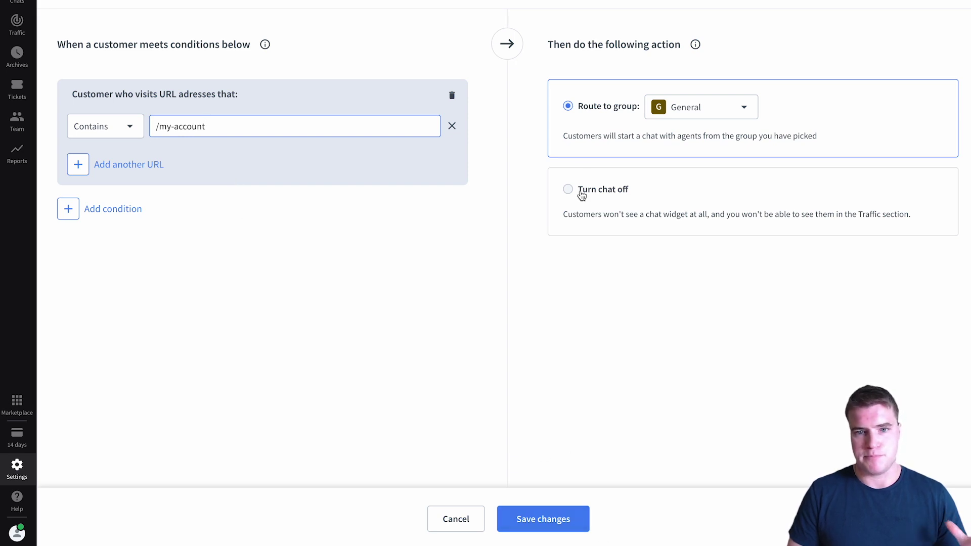
pyautogui.click(674, 114)
pyautogui.click(674, 135)
pyautogui.click(616, 188)
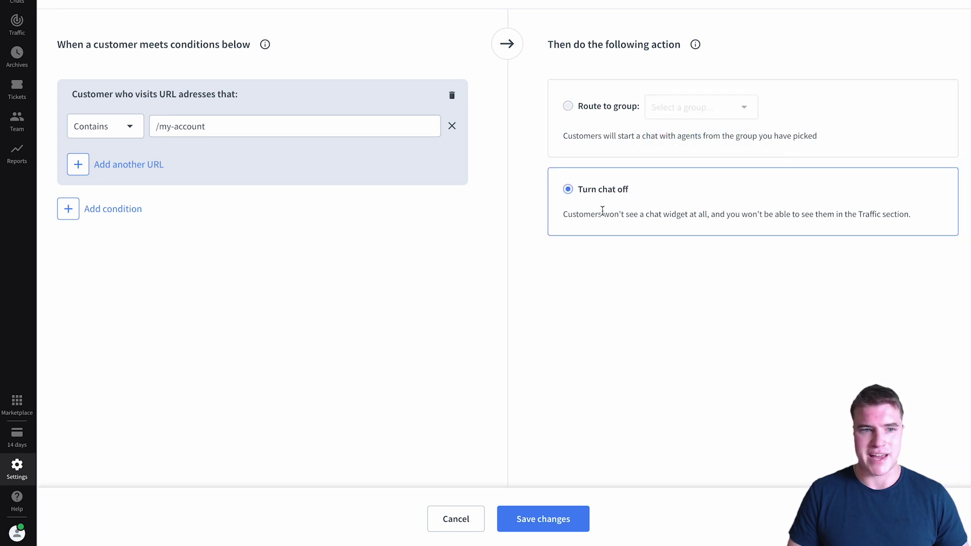
pyautogui.click(584, 512)
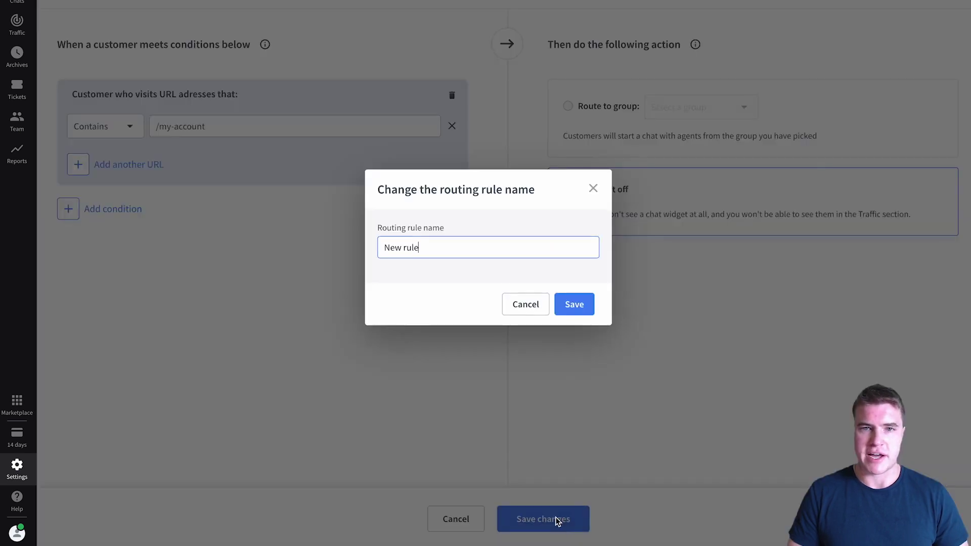
pyautogui.click(558, 313)
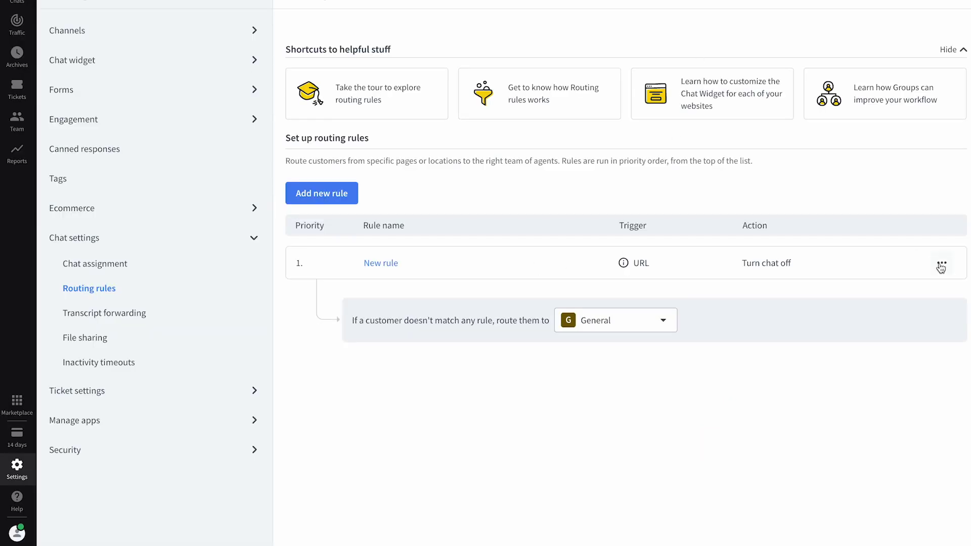
pyautogui.click(941, 266)
# Step: Delete the routing rule and set chat availability to 'Only when agents are accepting chats', saved
pyautogui.click(864, 386)
pyautogui.click(535, 300)
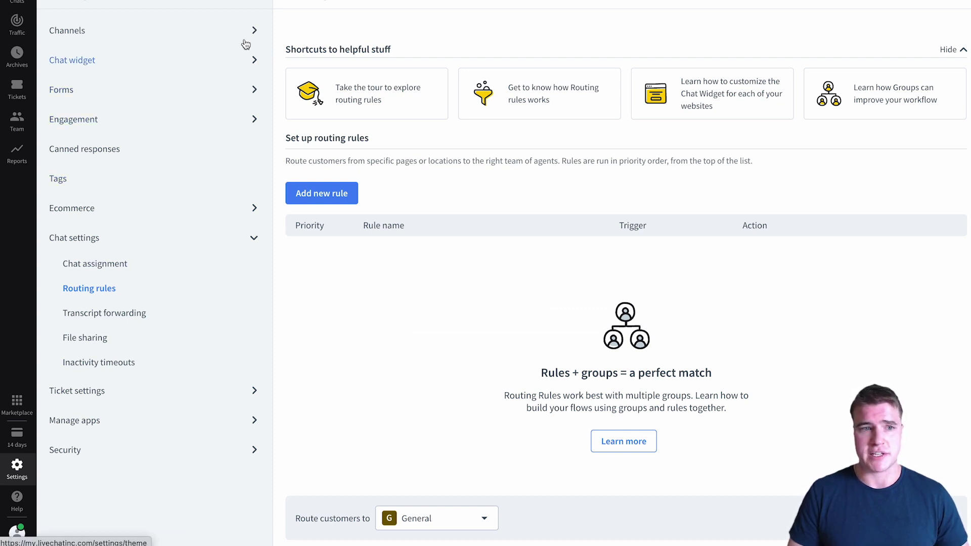
pyautogui.click(223, 60)
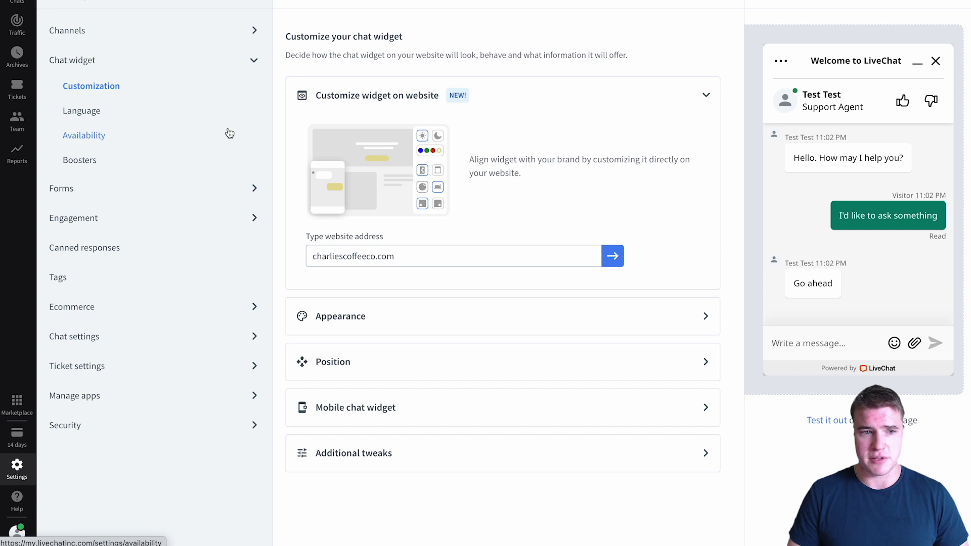
pyautogui.click(229, 133)
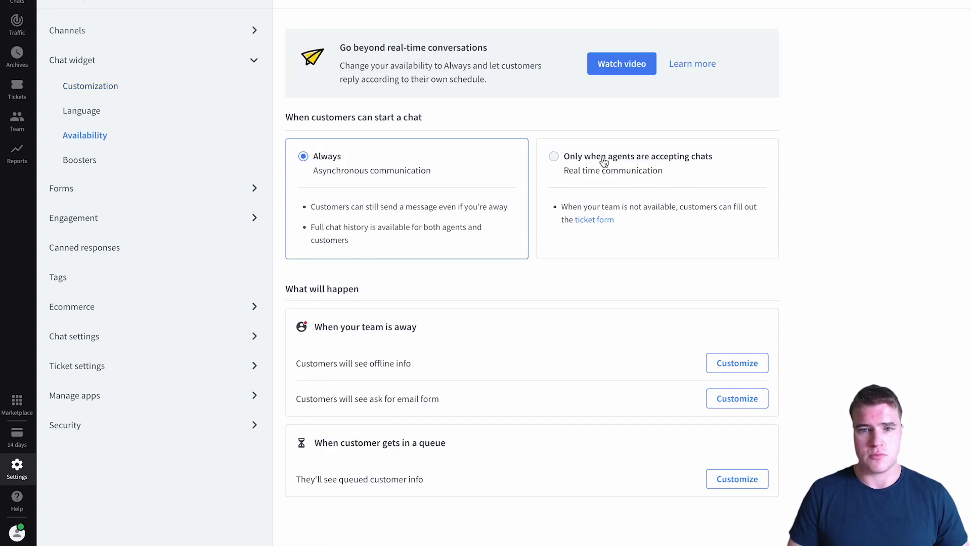
pyautogui.click(628, 165)
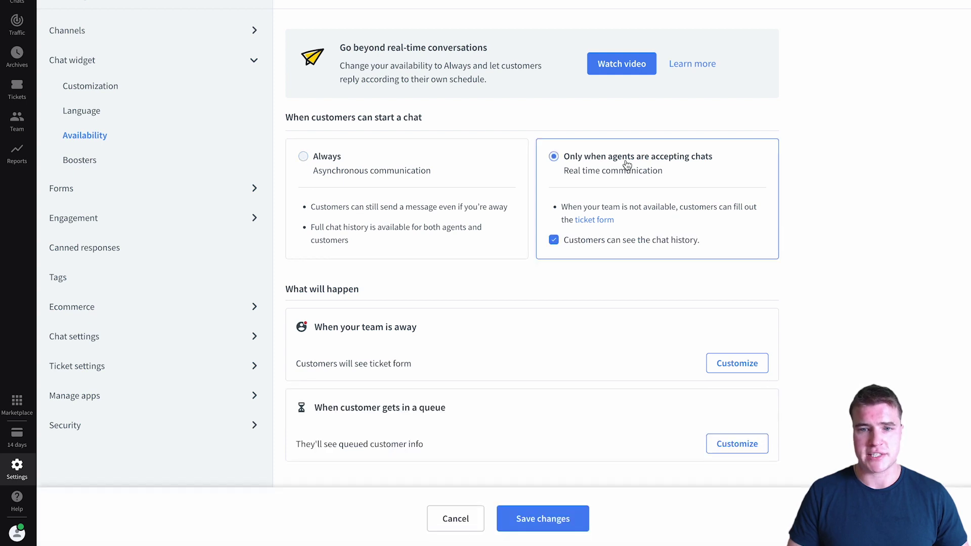
pyautogui.click(564, 524)
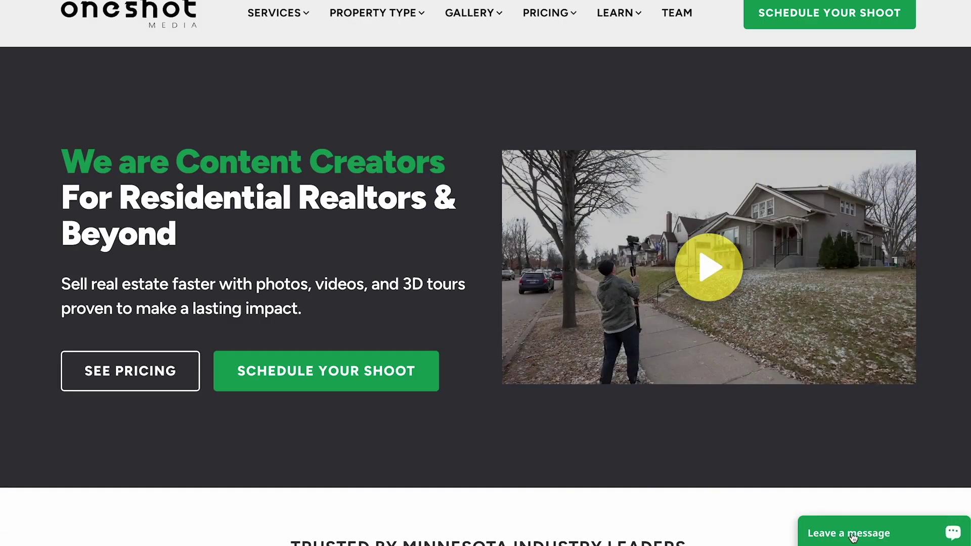
# Step: Copy the apology paragraph from another site's offline message form
pyautogui.click(862, 531)
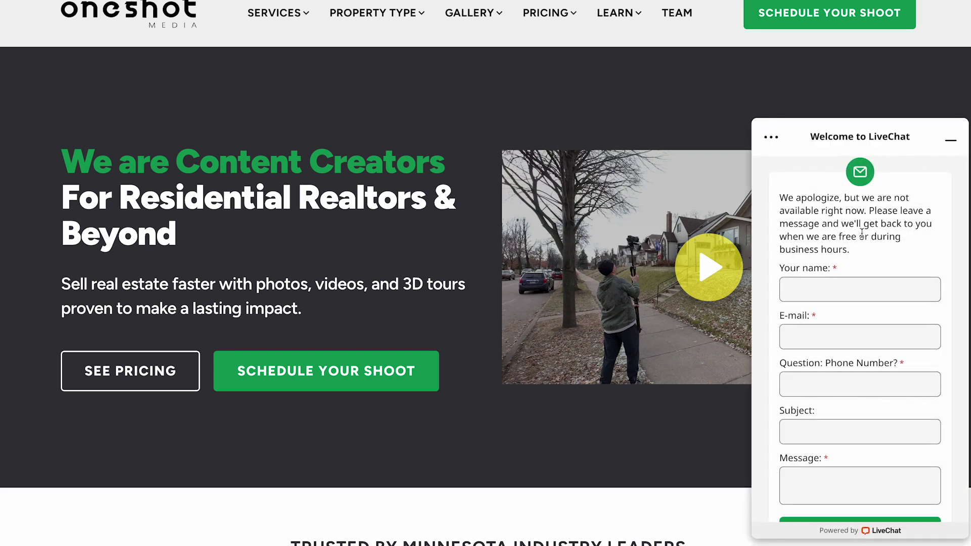
pyautogui.moveTo(851, 250); pyautogui.dragTo(781, 200)
pyautogui.hotkey('ctrl', 'c')
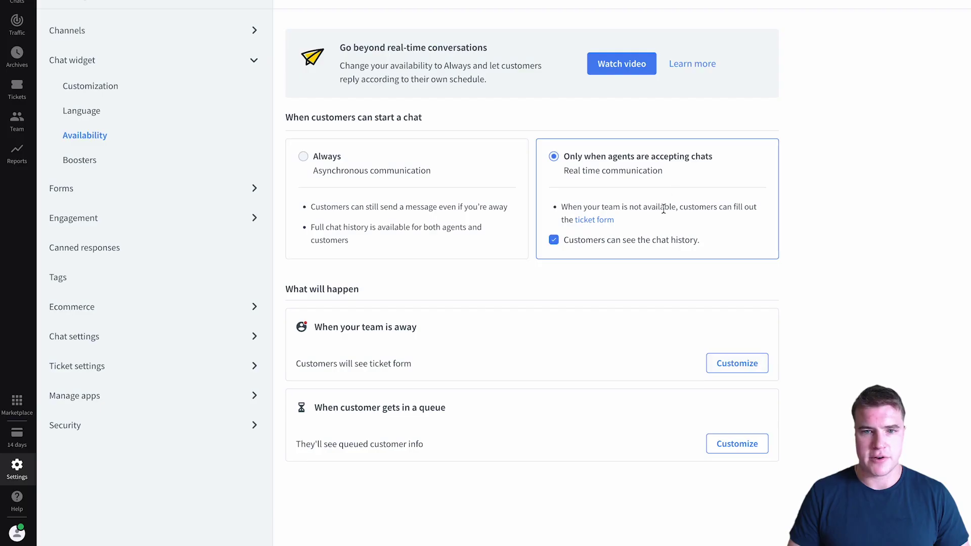
# Step: Replace the away ticket form's information message with the copied apology text and save it
pyautogui.click(713, 365)
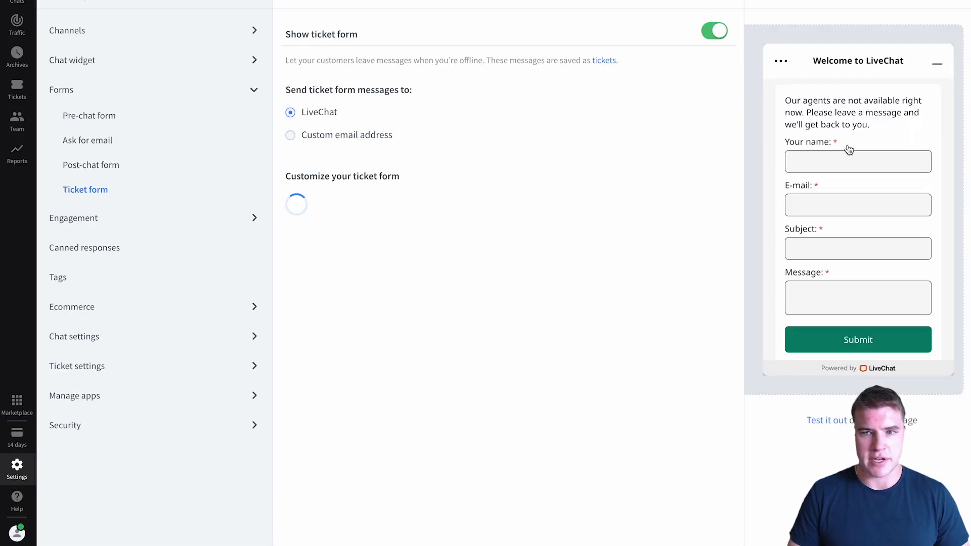
pyautogui.tripleClick(424, 259)
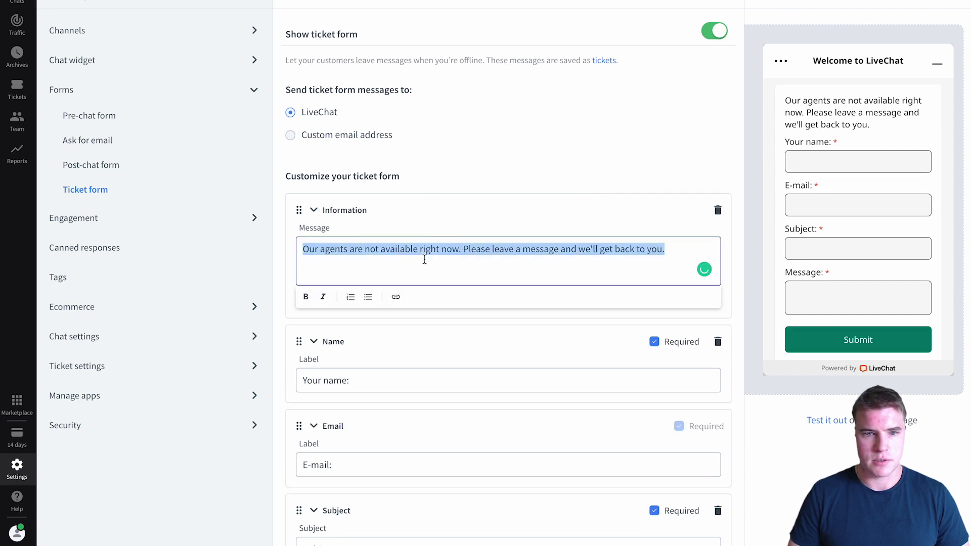
pyautogui.hotkey('ctrl', 'v')
pyautogui.click(527, 530)
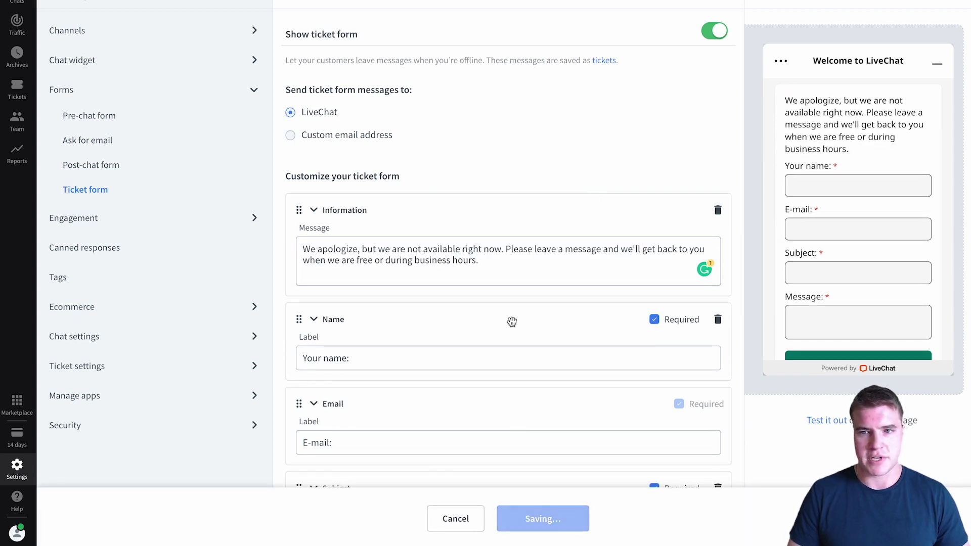
# Step: Review the ticket form's addable element types without adding any, then test the widget on Charlie's Coffee shop
pyautogui.scroll(-4, 512, 322)
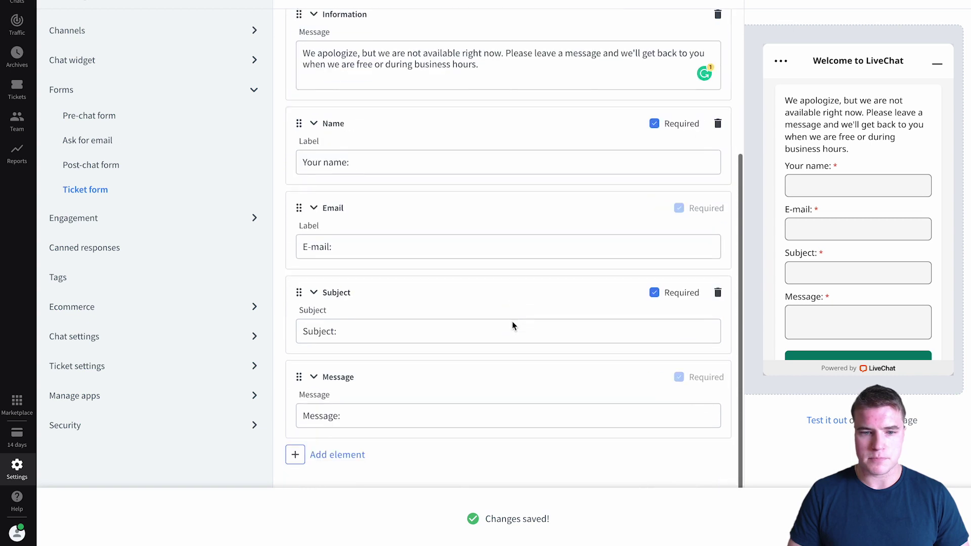
pyautogui.click(357, 462)
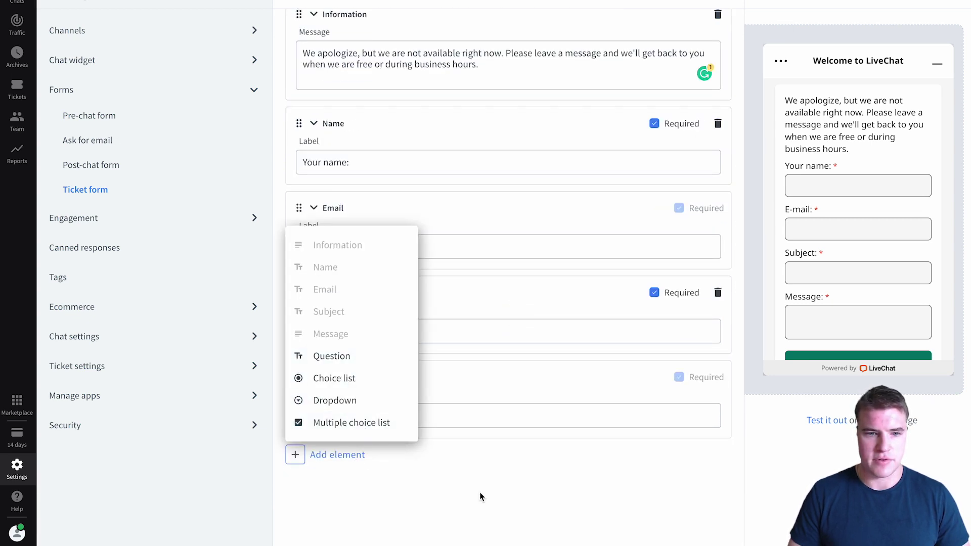
pyautogui.click(579, 364)
pyautogui.scroll(2, 579, 364)
pyautogui.scroll(2, 579, 364)
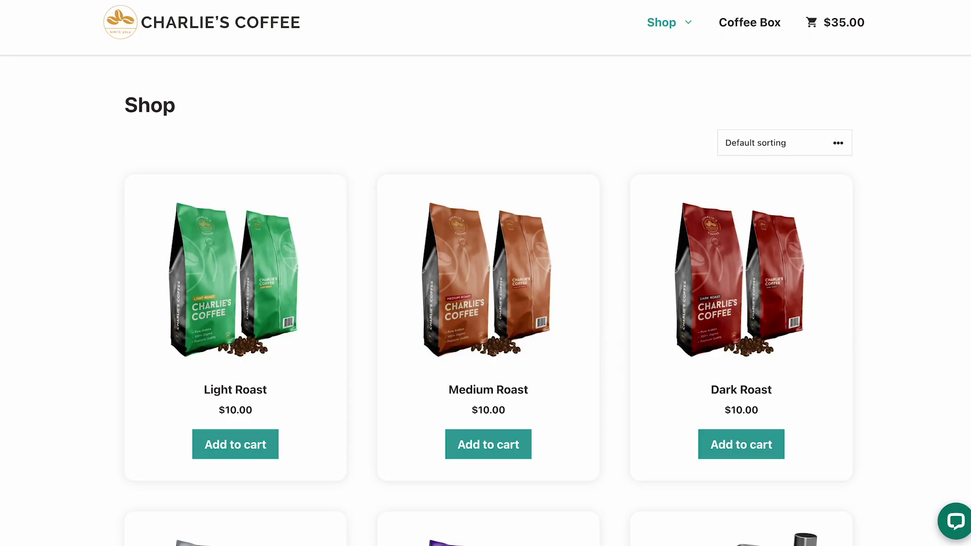
pyautogui.click(953, 522)
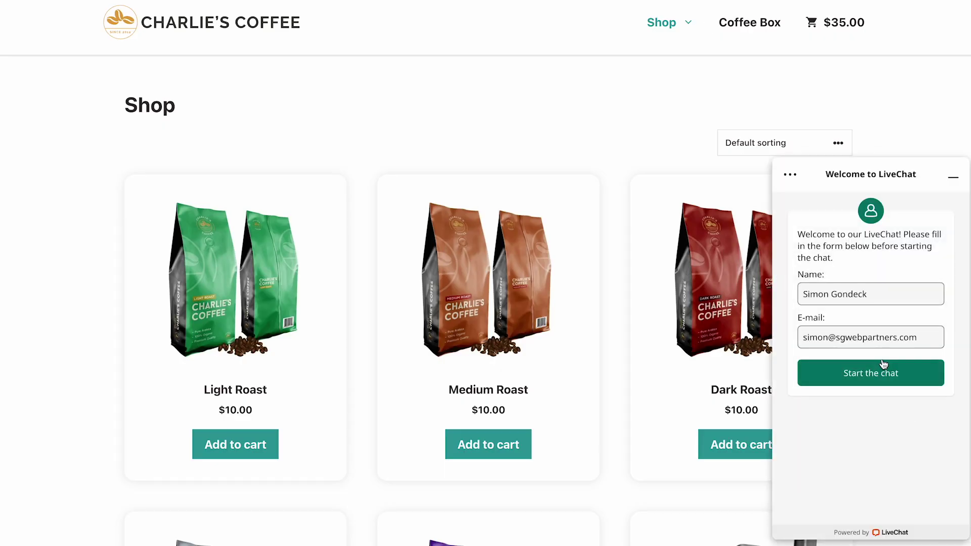
pyautogui.click(953, 177)
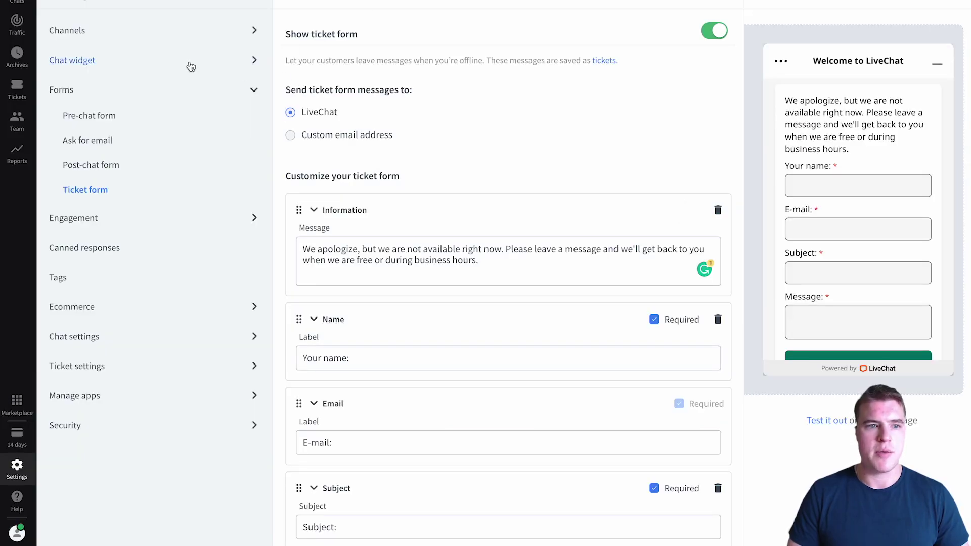
# Step: Toggle the mobile chat widget off and back on, leaving it enabled
pyautogui.click(188, 64)
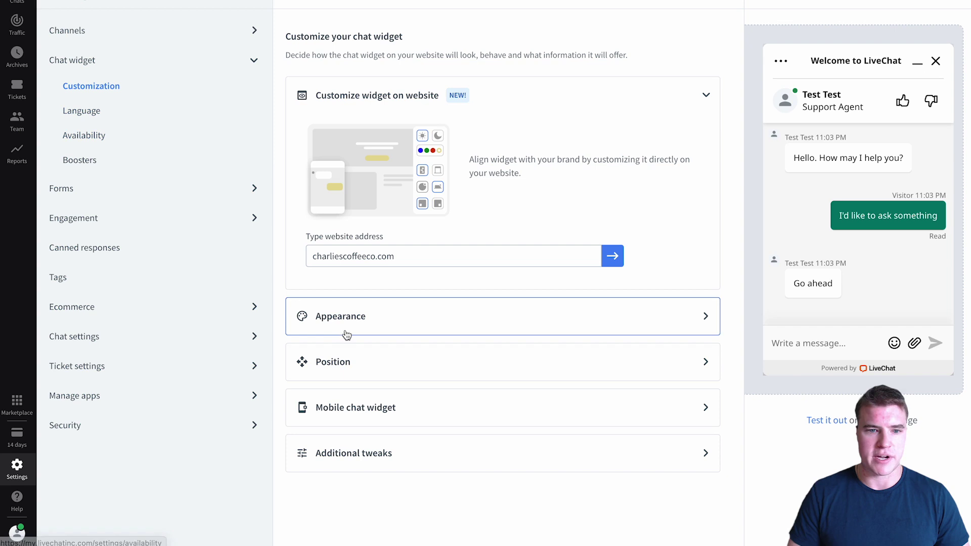
pyautogui.click(358, 409)
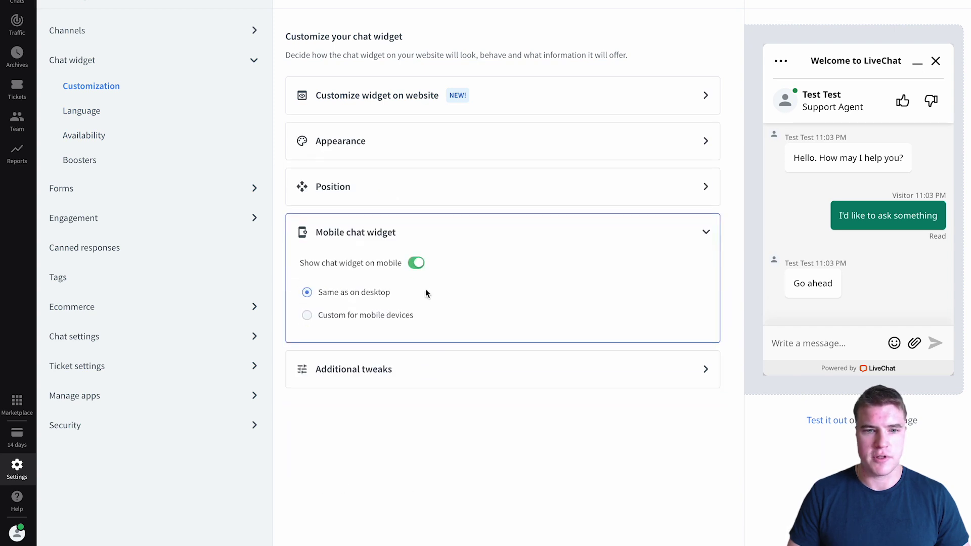
pyautogui.click(417, 264)
pyautogui.click(416, 263)
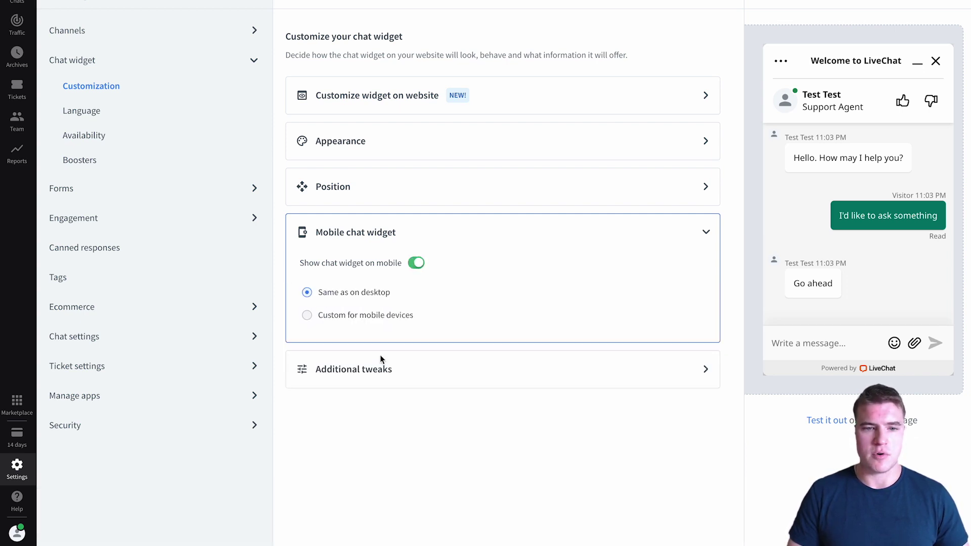
# Step: Hide the agent's photo and logo, turn off customer sound notifications, and save
pyautogui.click(375, 381)
pyautogui.click(525, 350)
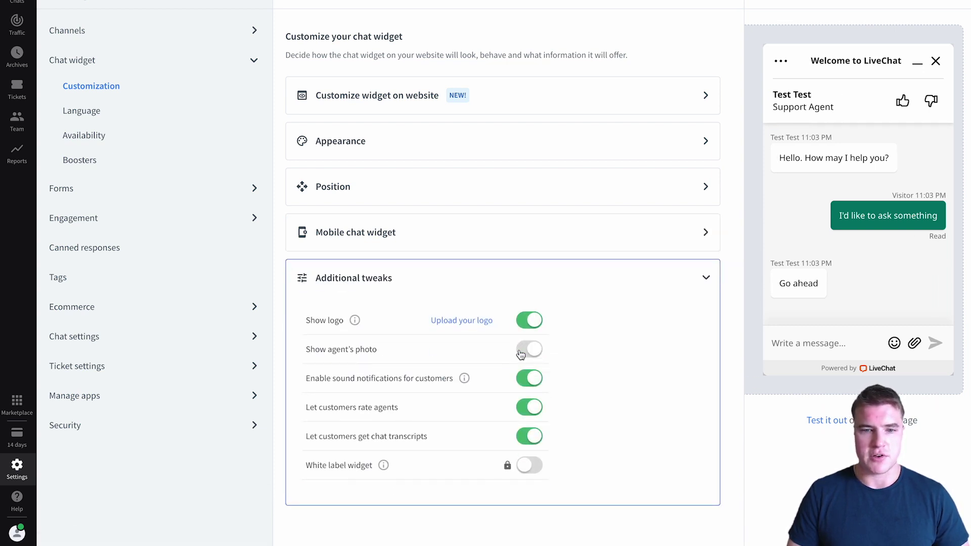
pyautogui.click(527, 320)
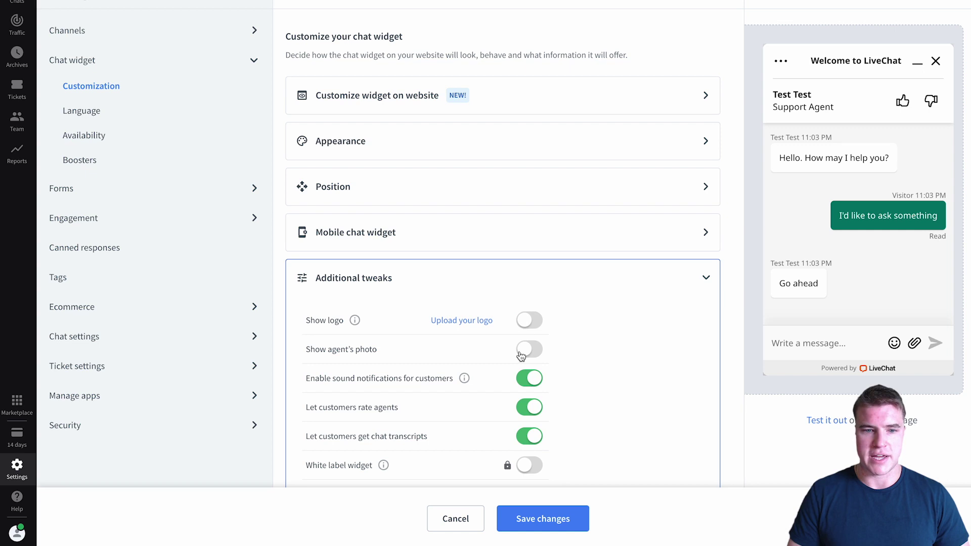
pyautogui.click(521, 382)
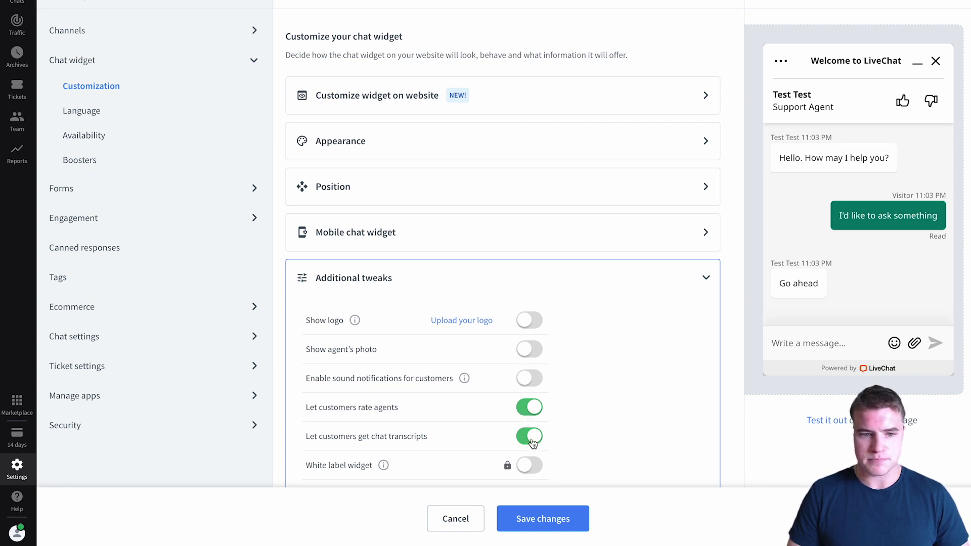
pyautogui.scroll(-1, 532, 443)
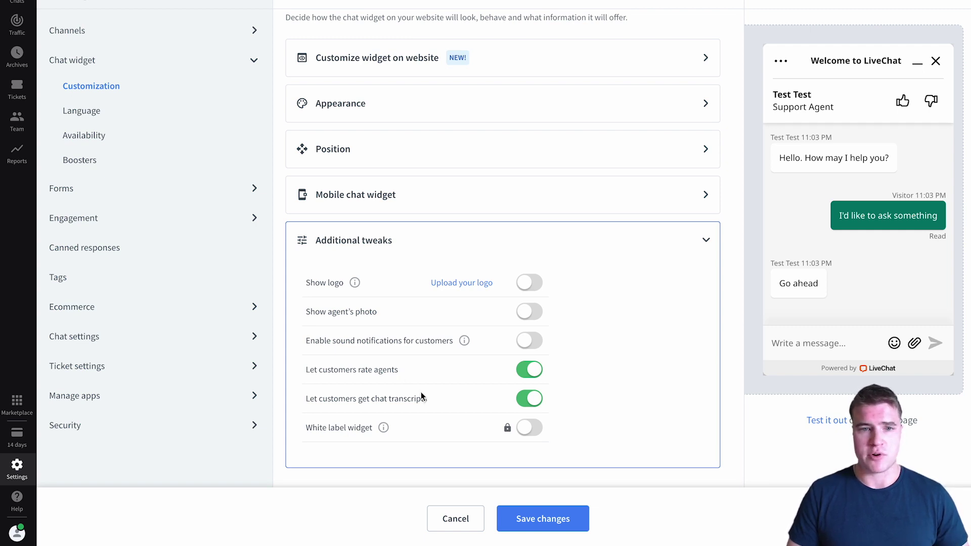
pyautogui.click(514, 526)
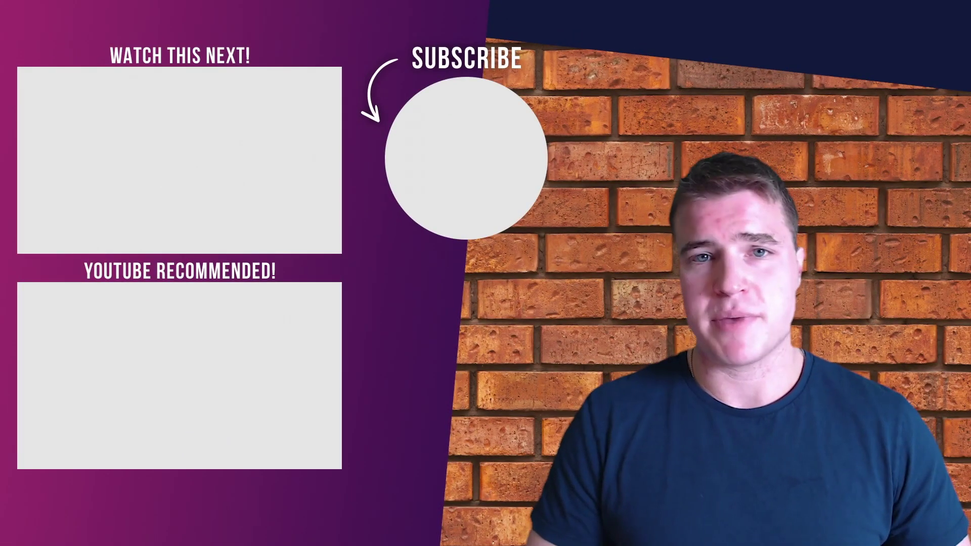